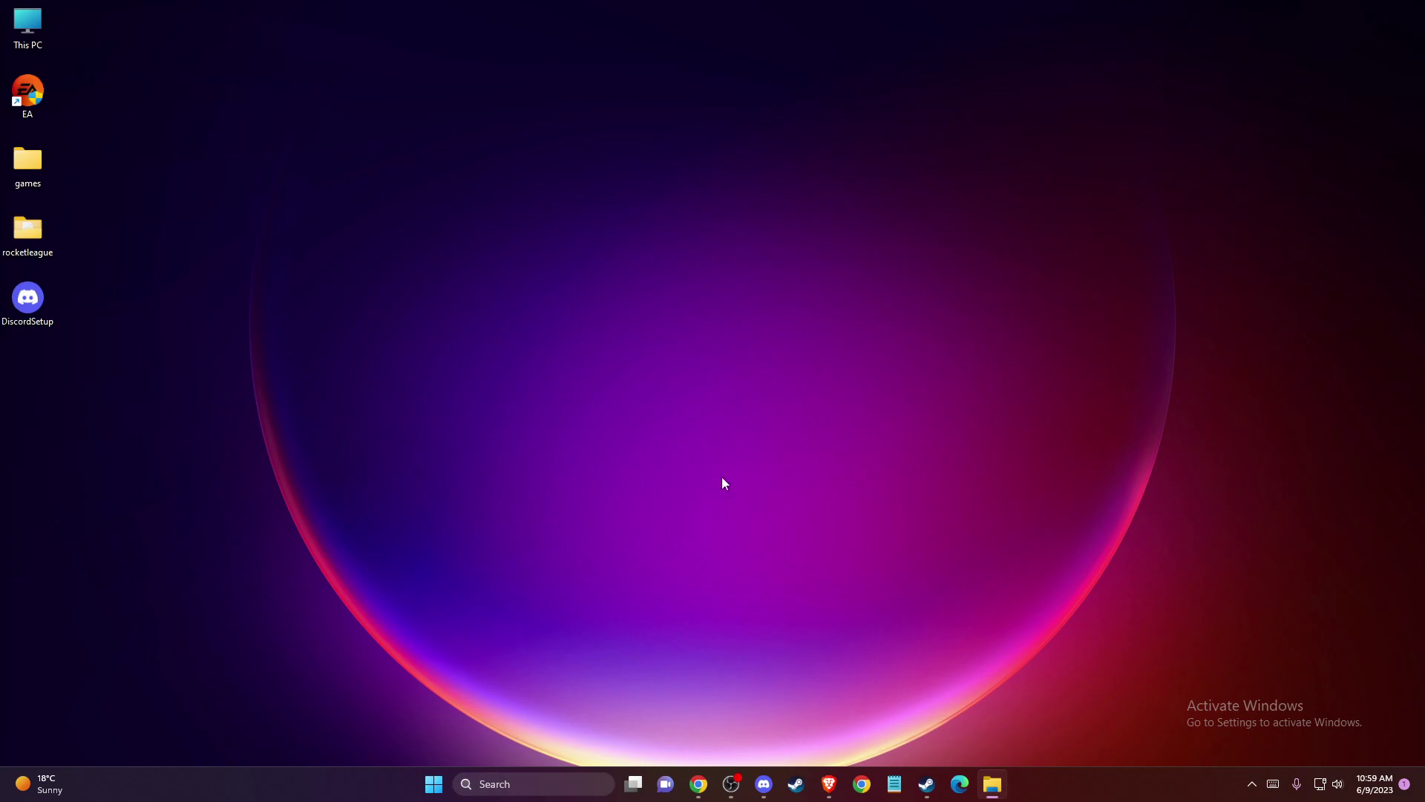
# - Bring Discord to the front and leave Voice & Video settings for the Friends home page
pyautogui.click(763, 782)
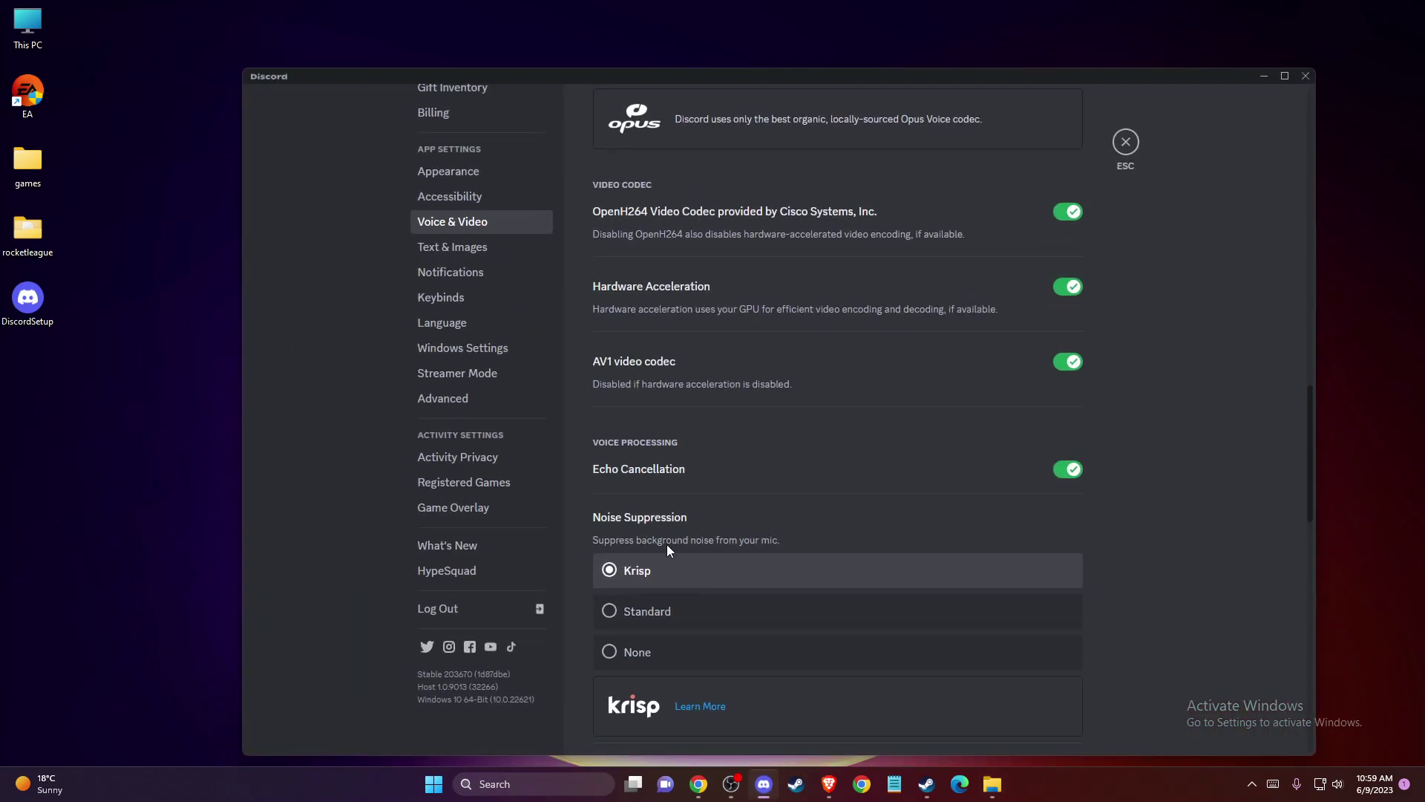
pyautogui.click(1126, 141)
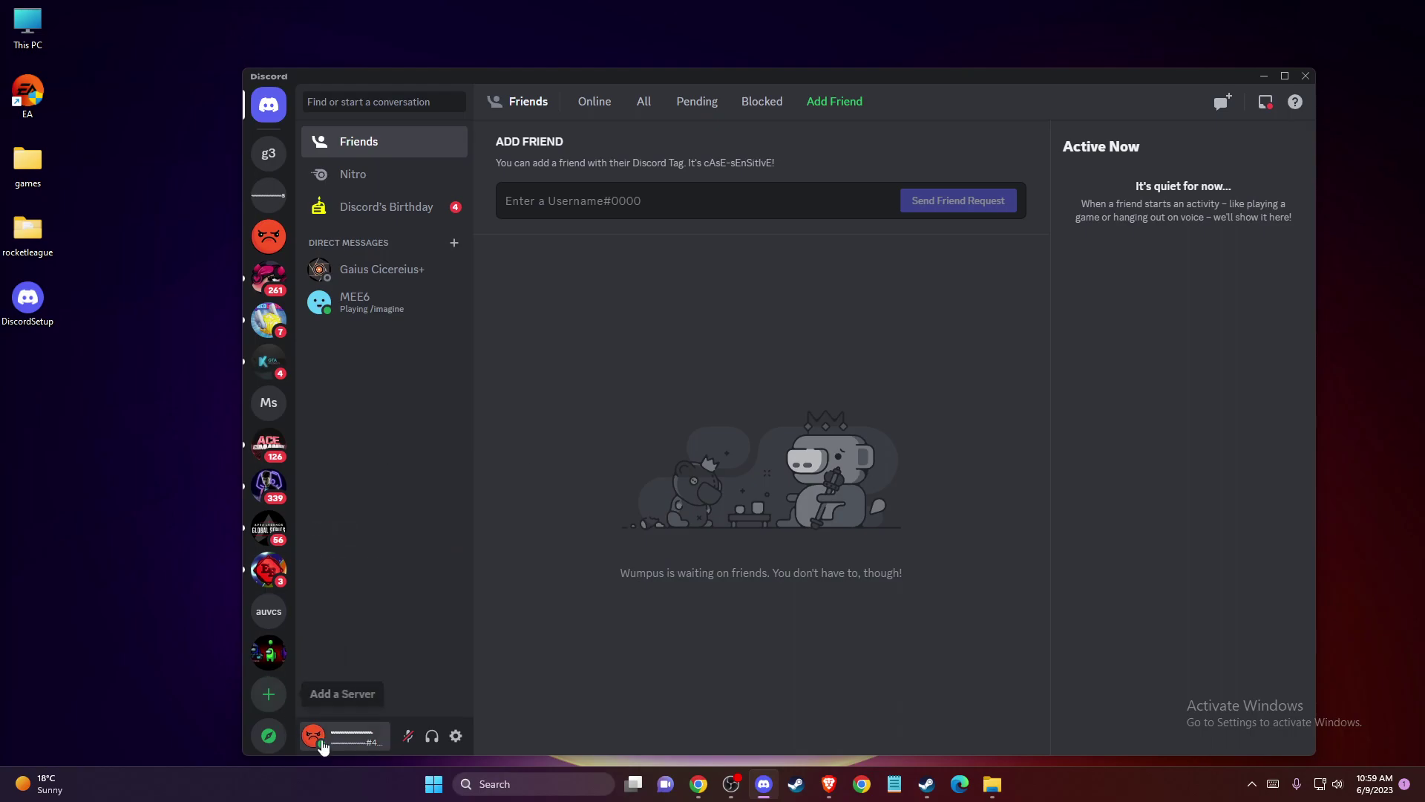
# - Turn on 'Enable in-game overlay' under User Settings > Game Overlay
pyautogui.click(454, 737)
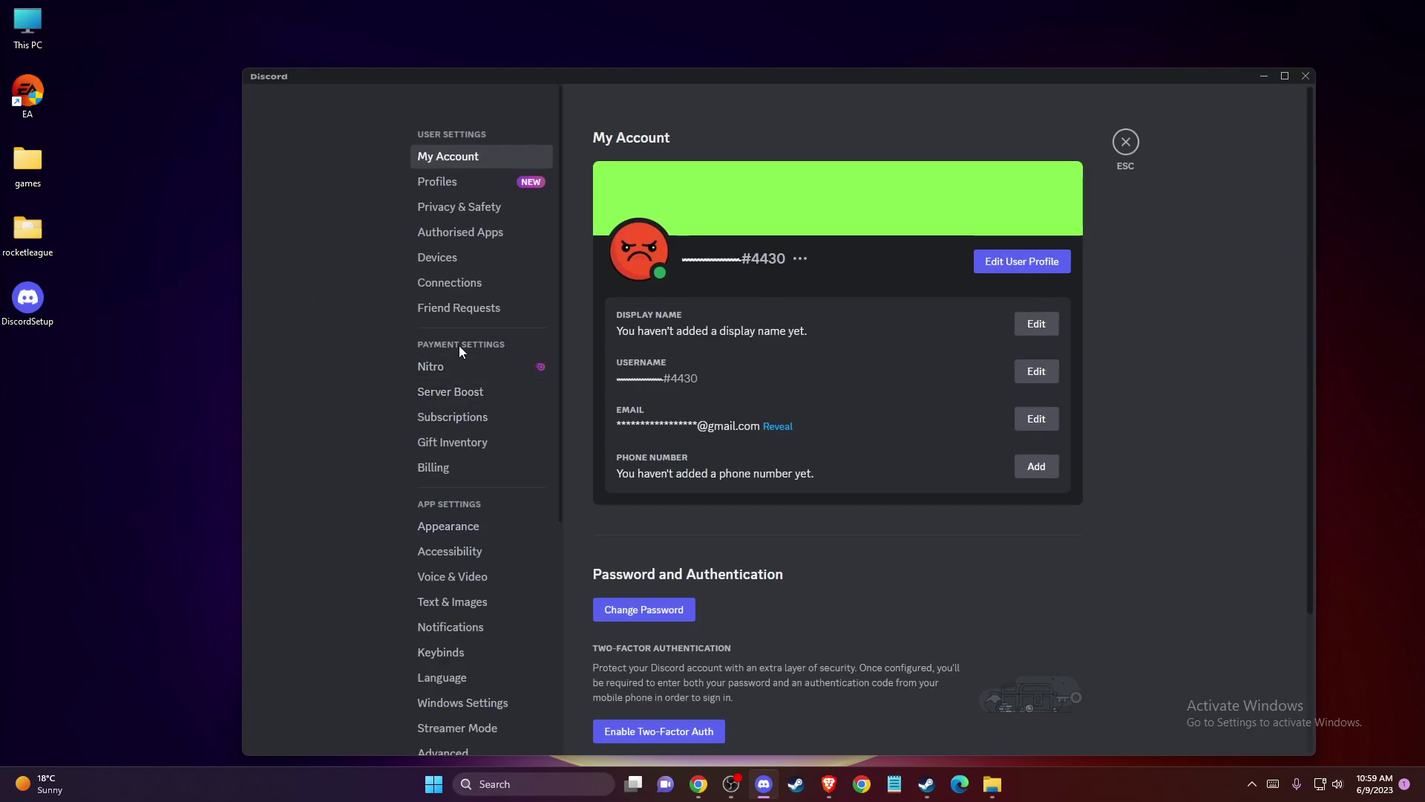
pyautogui.scroll(-2, 459, 351)
pyautogui.scroll(-3, 459, 352)
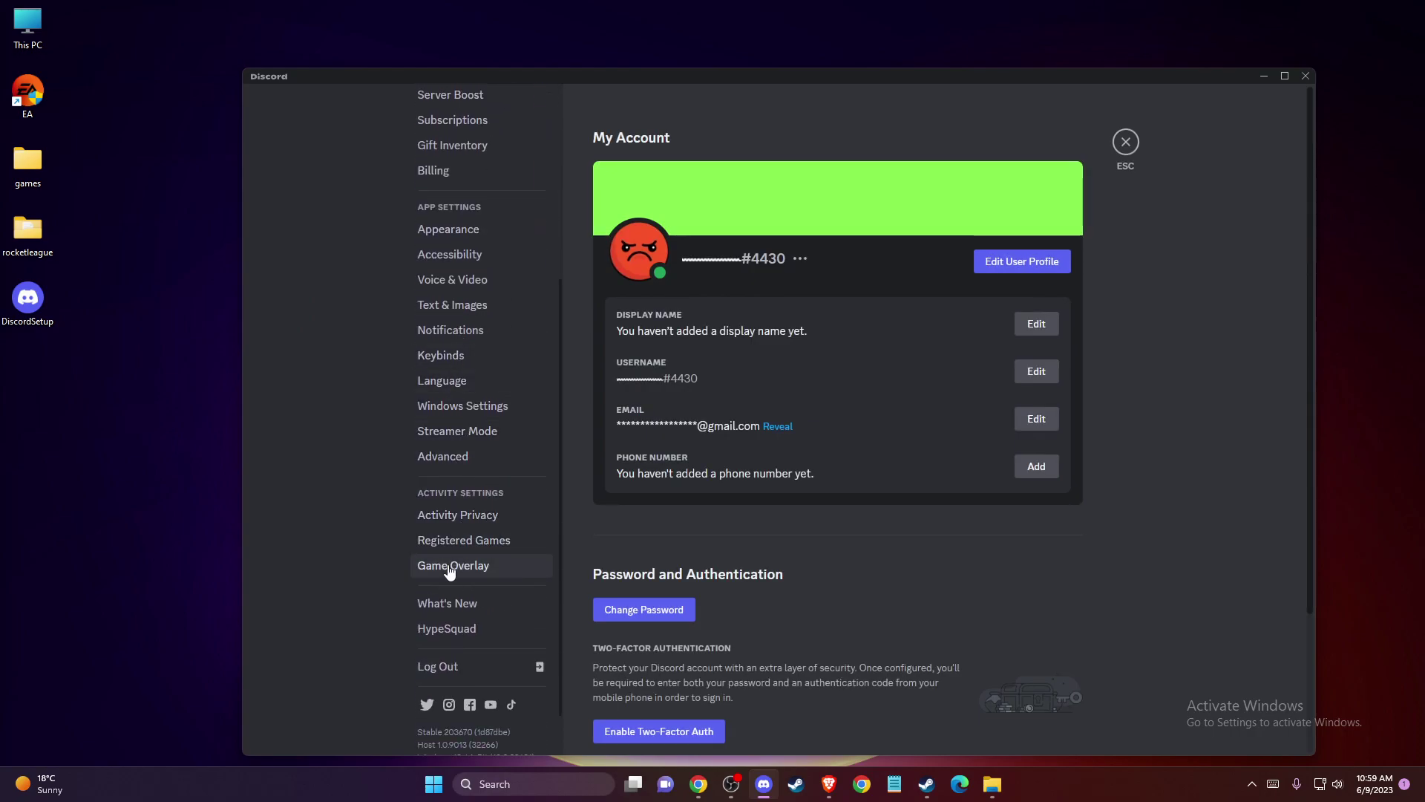
pyautogui.click(445, 579)
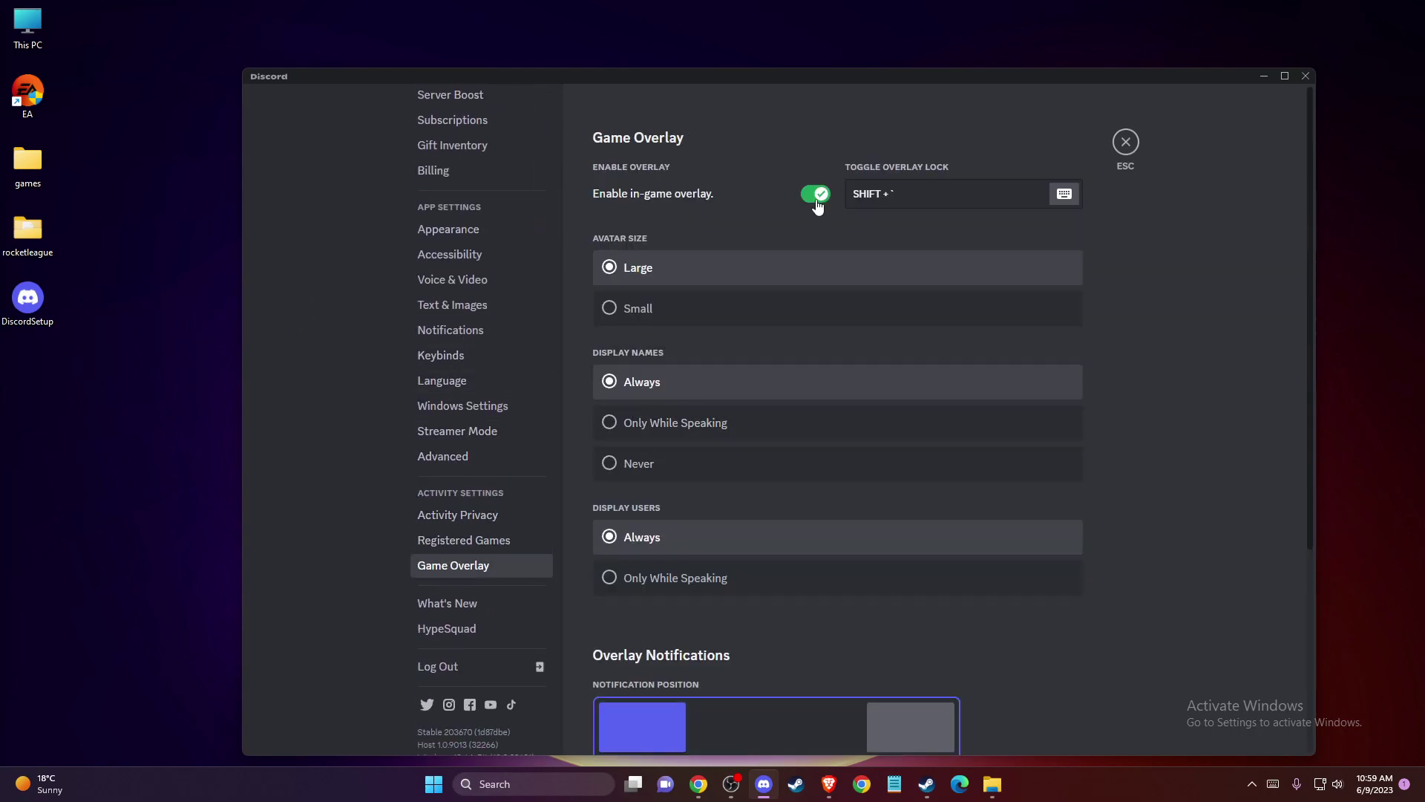
pyautogui.click(815, 196)
# - Launch Roblox Player and switch its overlay on in Discord's Registered Games list
pyautogui.click(520, 785)
pyautogui.write('ro')
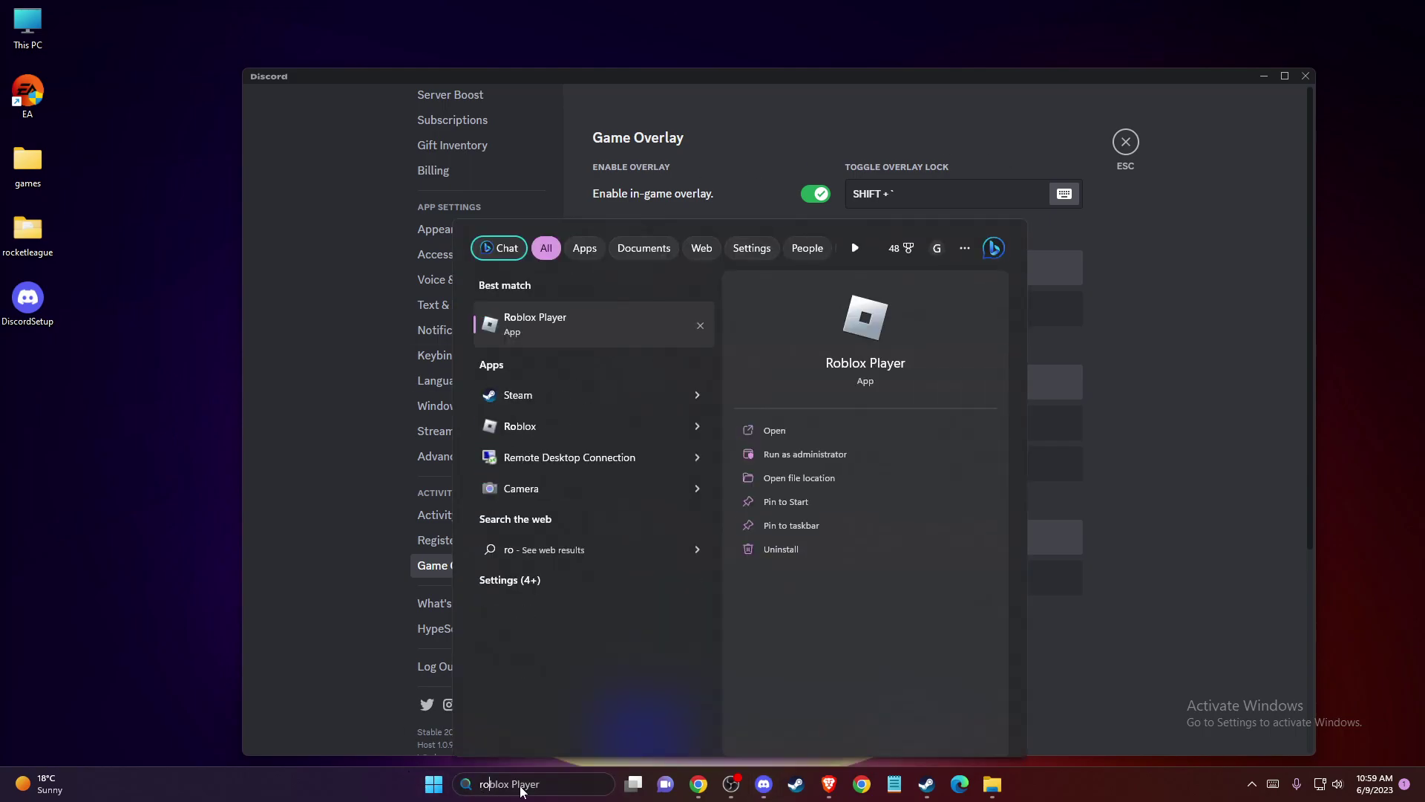
pyautogui.press('Return')
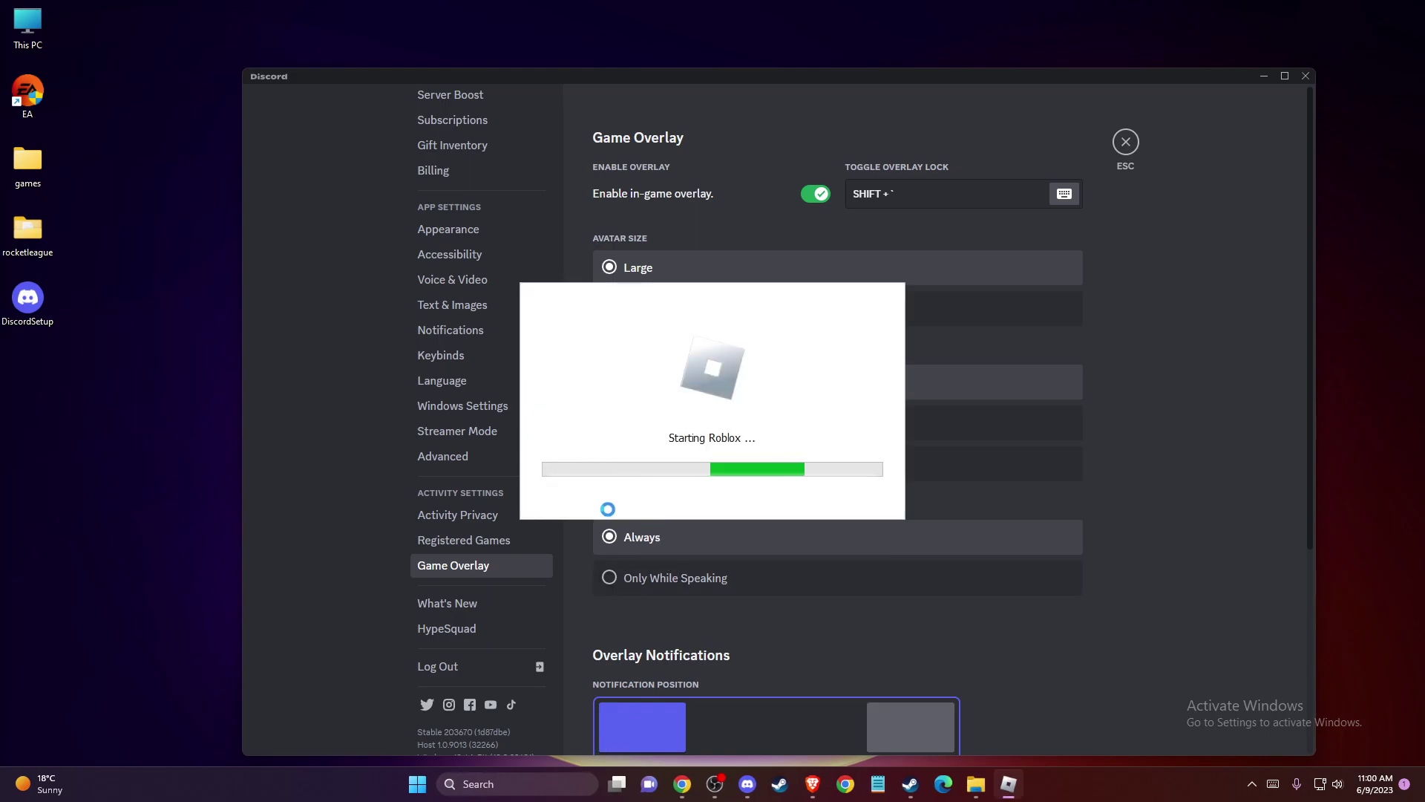
pyautogui.click(455, 516)
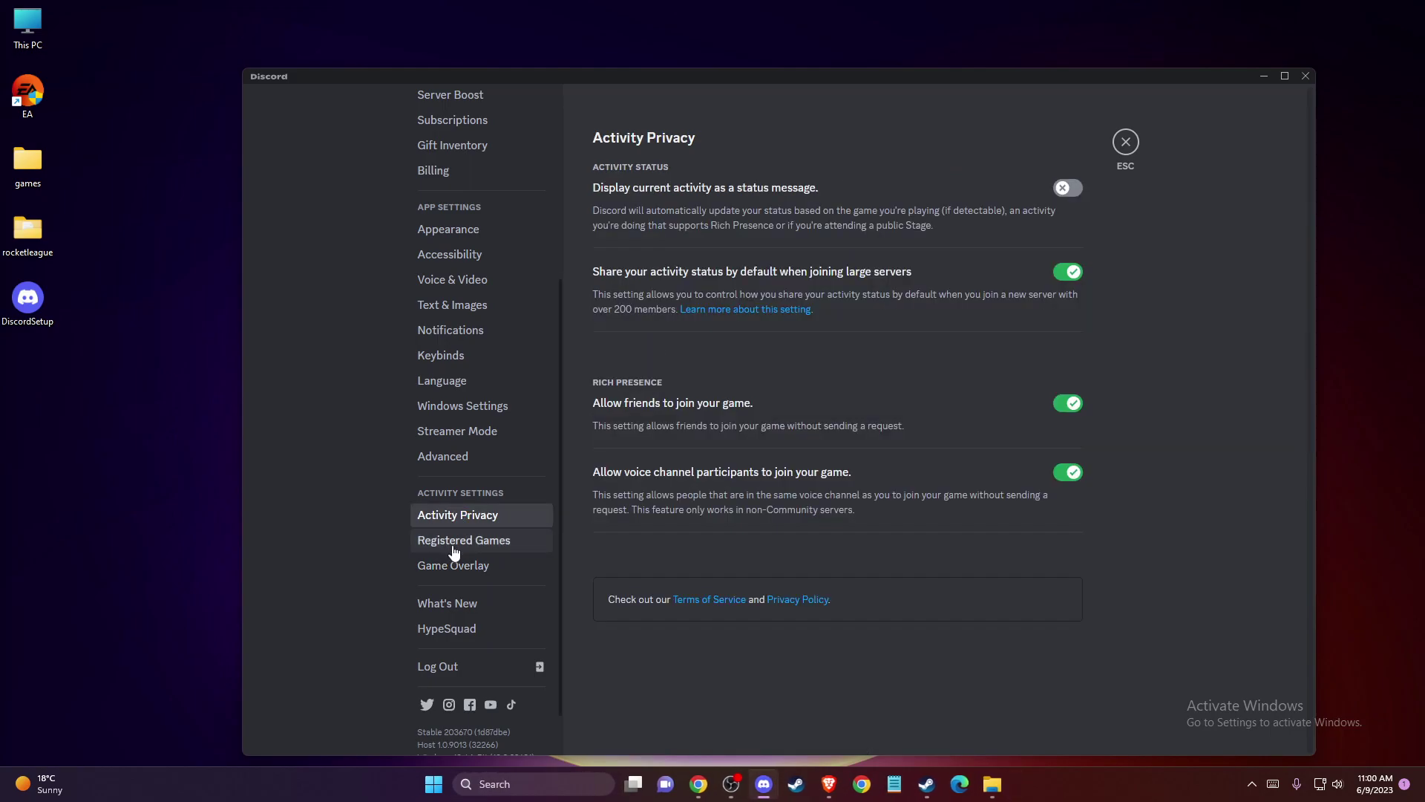
pyautogui.click(464, 541)
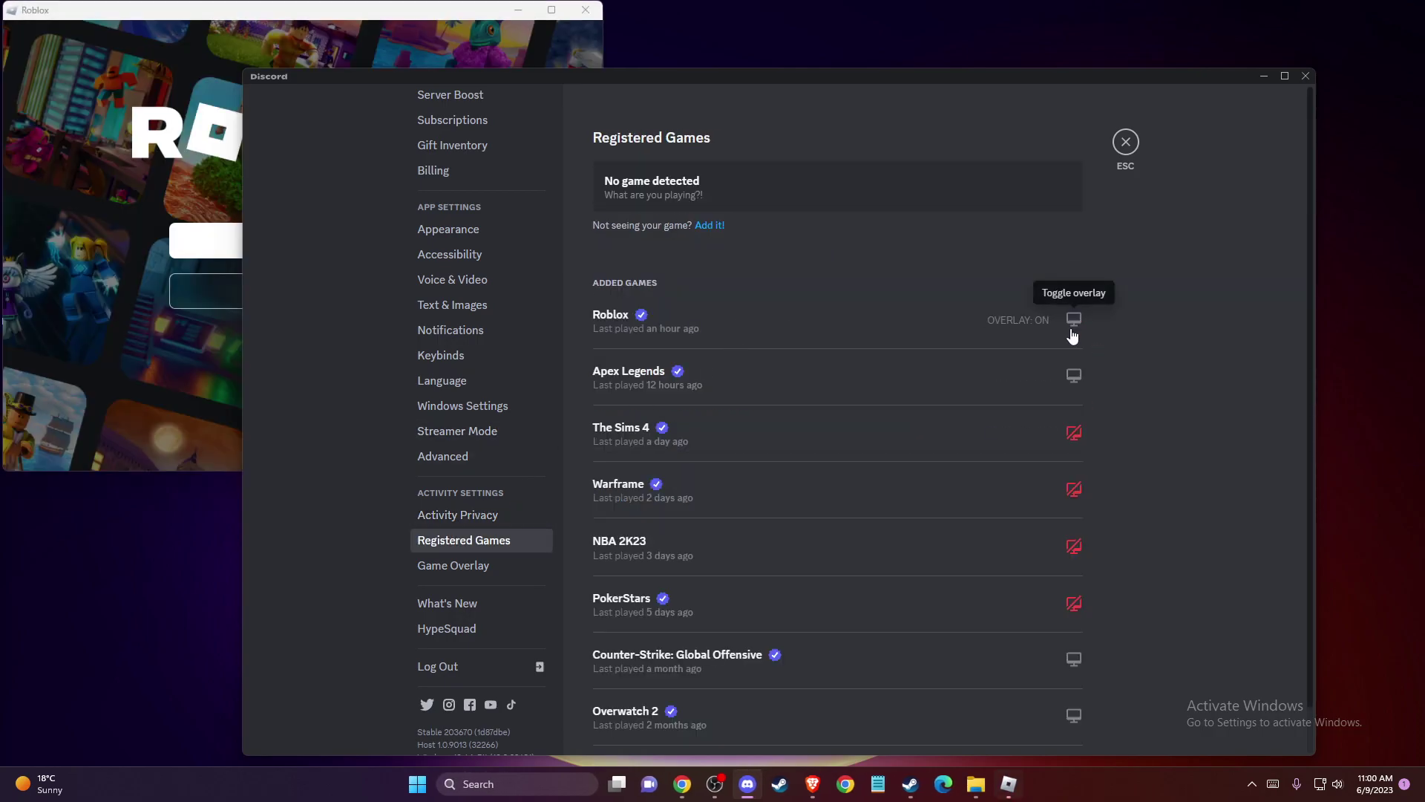
pyautogui.click(1075, 320)
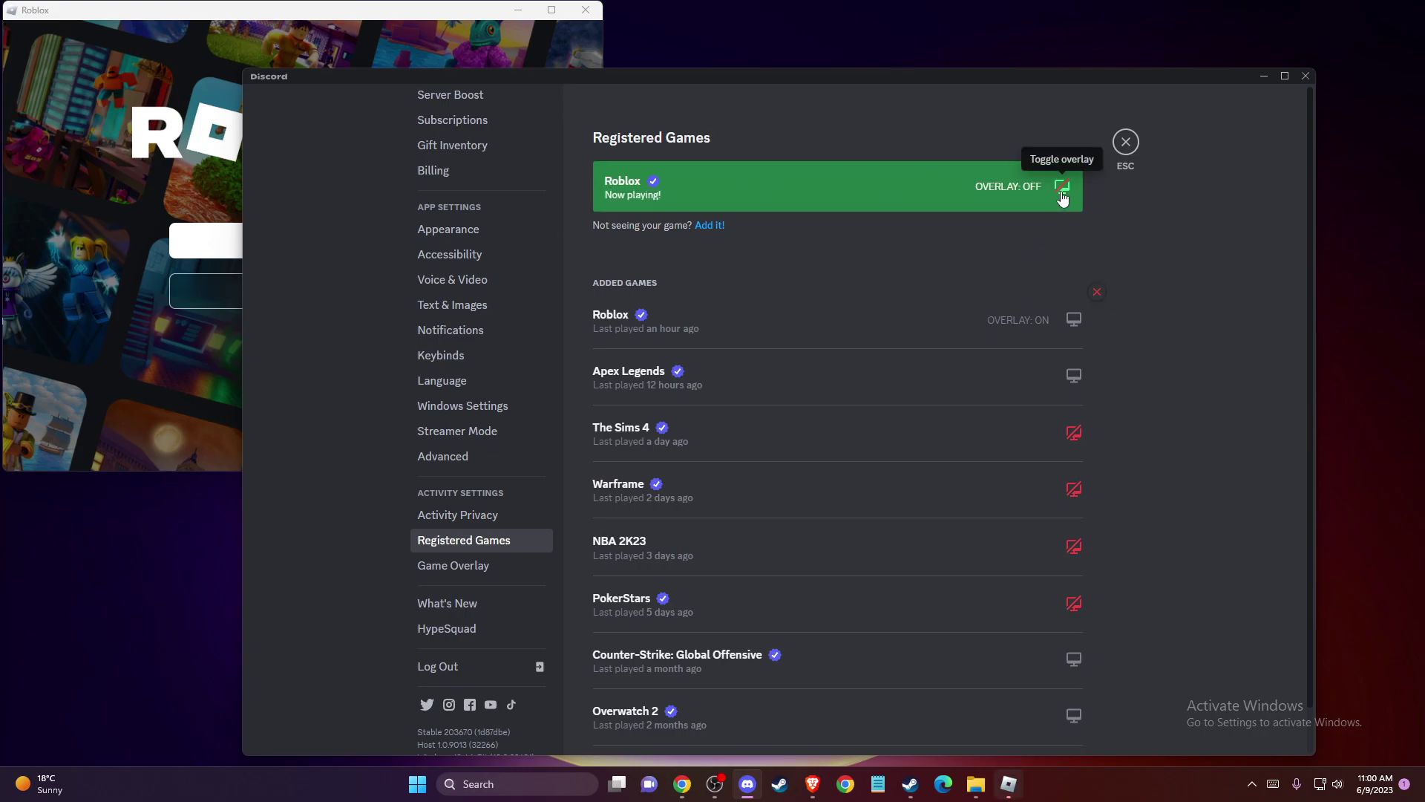
pyautogui.click(1063, 186)
pyautogui.moveTo(1073, 433)
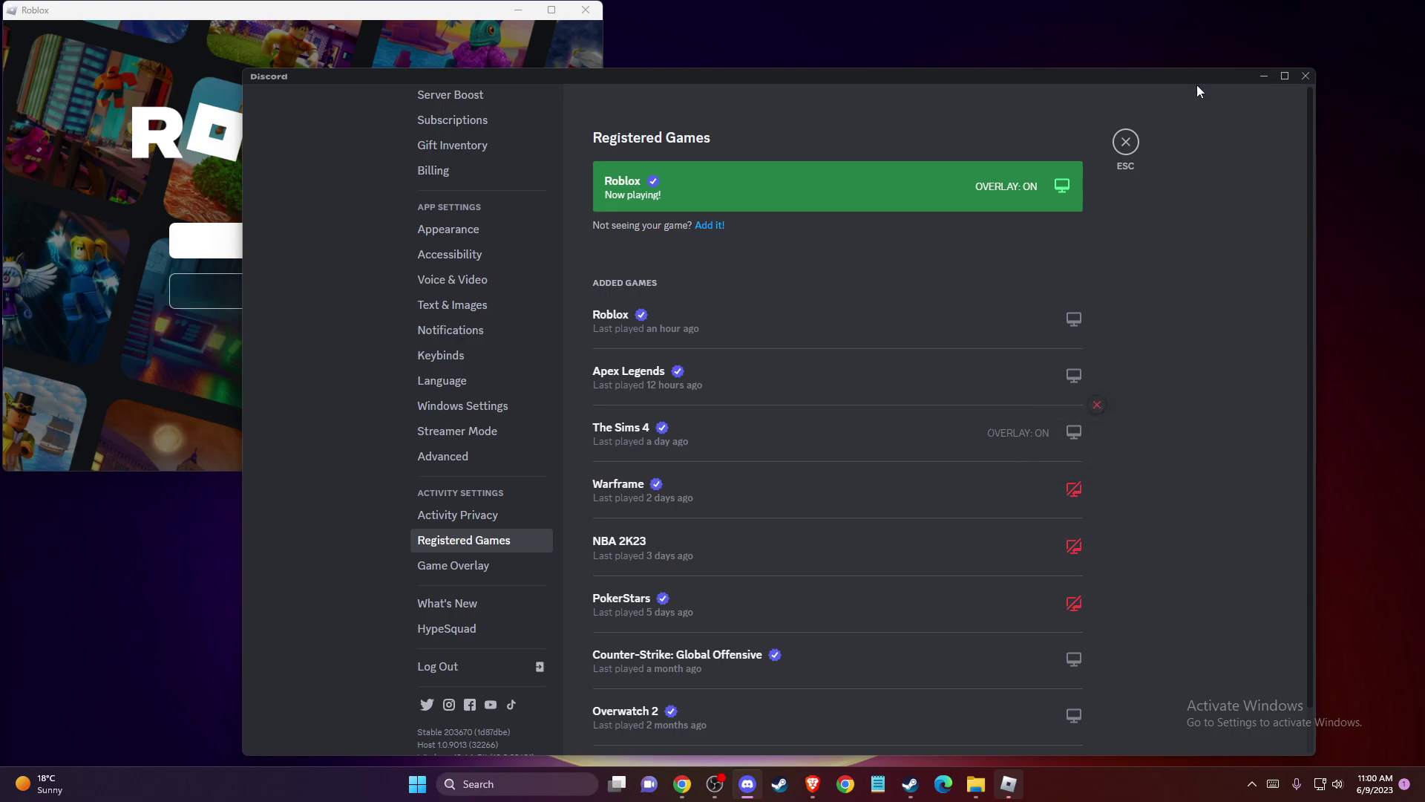
# - Close Roblox, leave Hardware Acceleration on in Voice & Video, and close Discord
pyautogui.click(1127, 141)
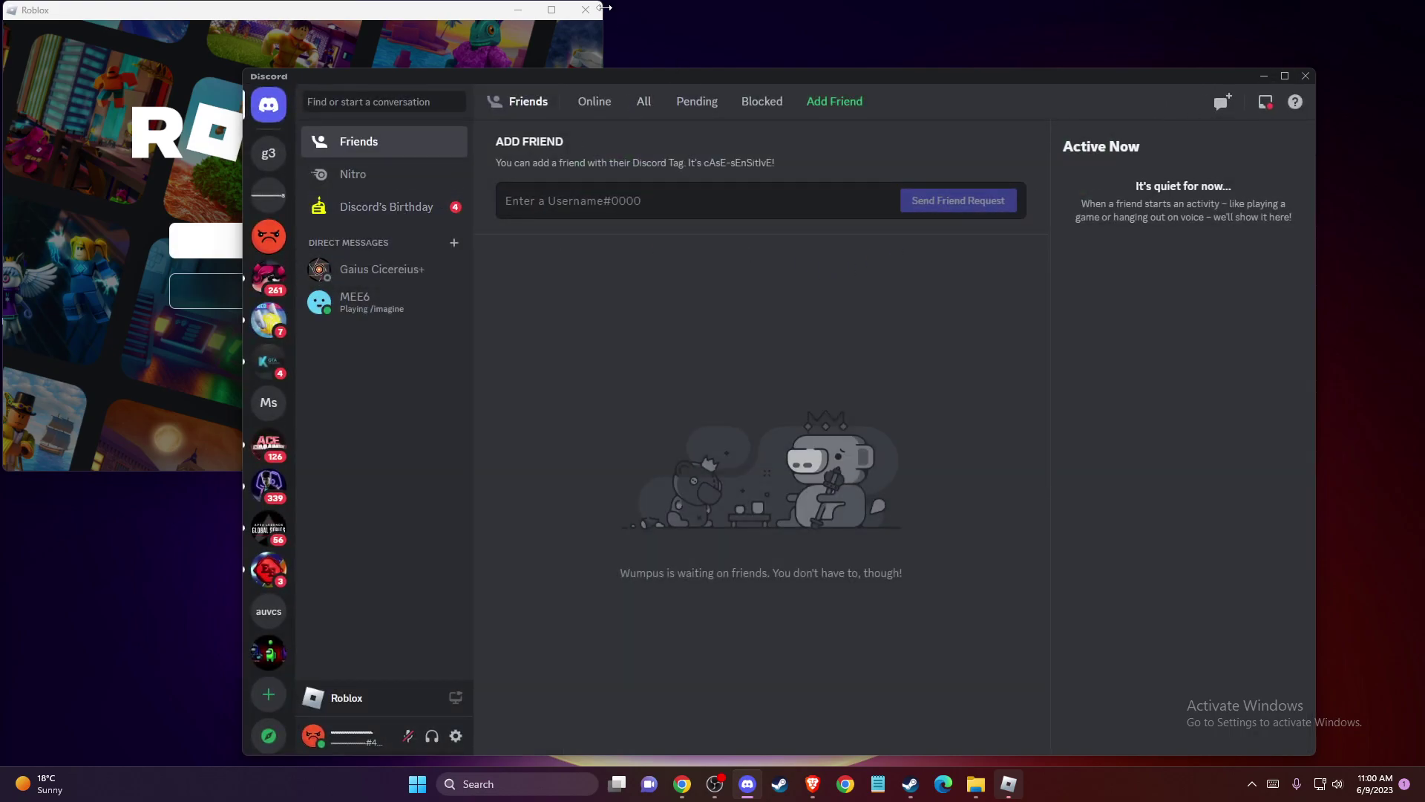
pyautogui.click(587, 9)
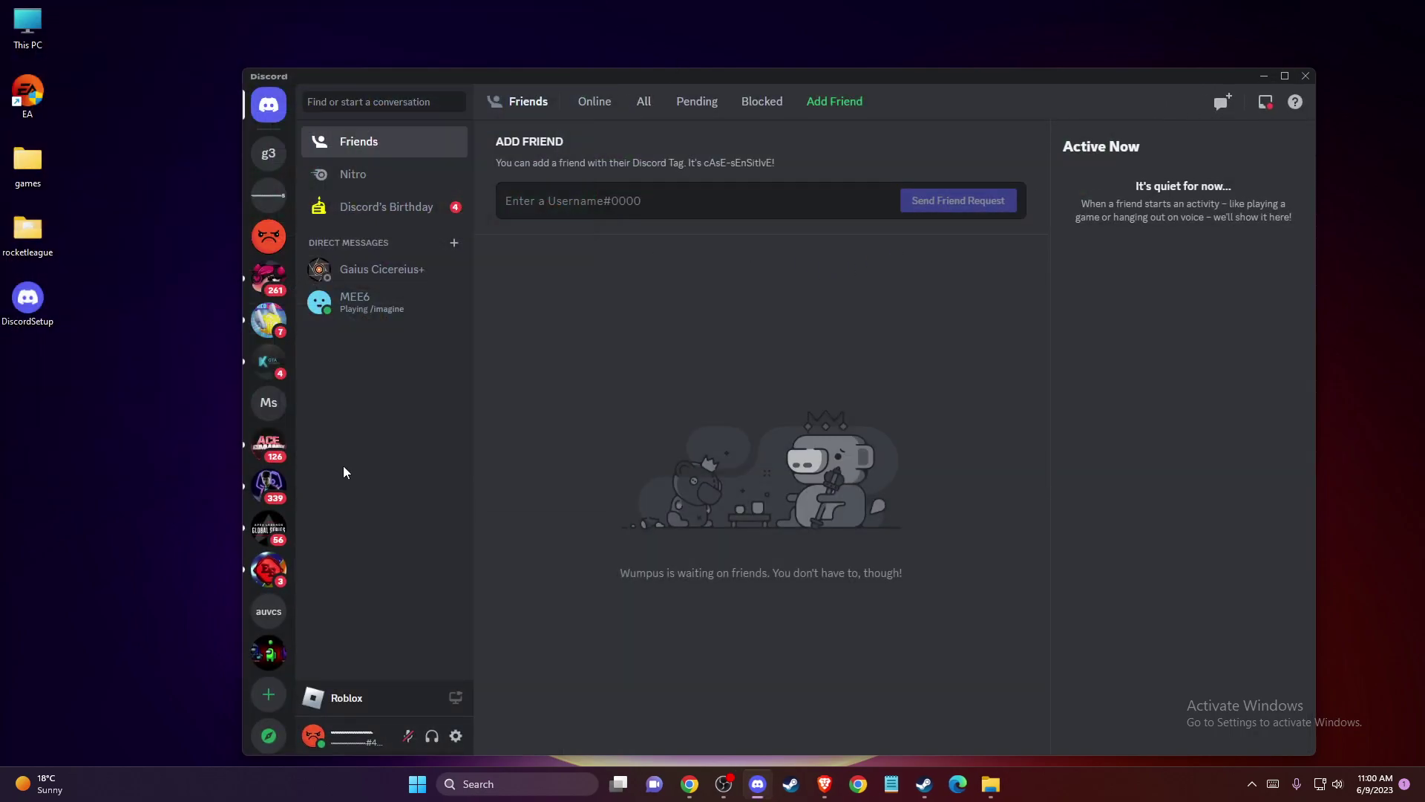
pyautogui.click(455, 735)
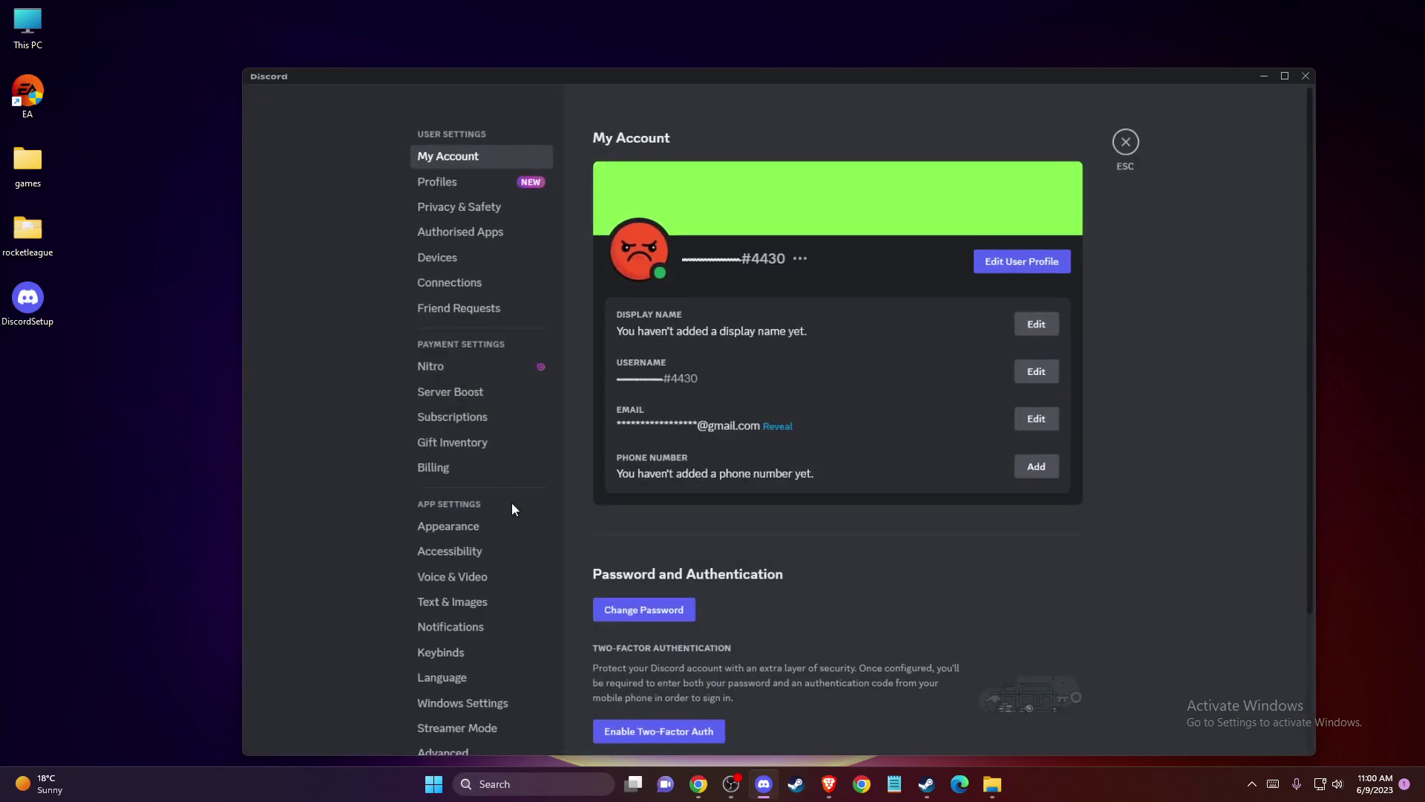
pyautogui.scroll(-1, 475, 576)
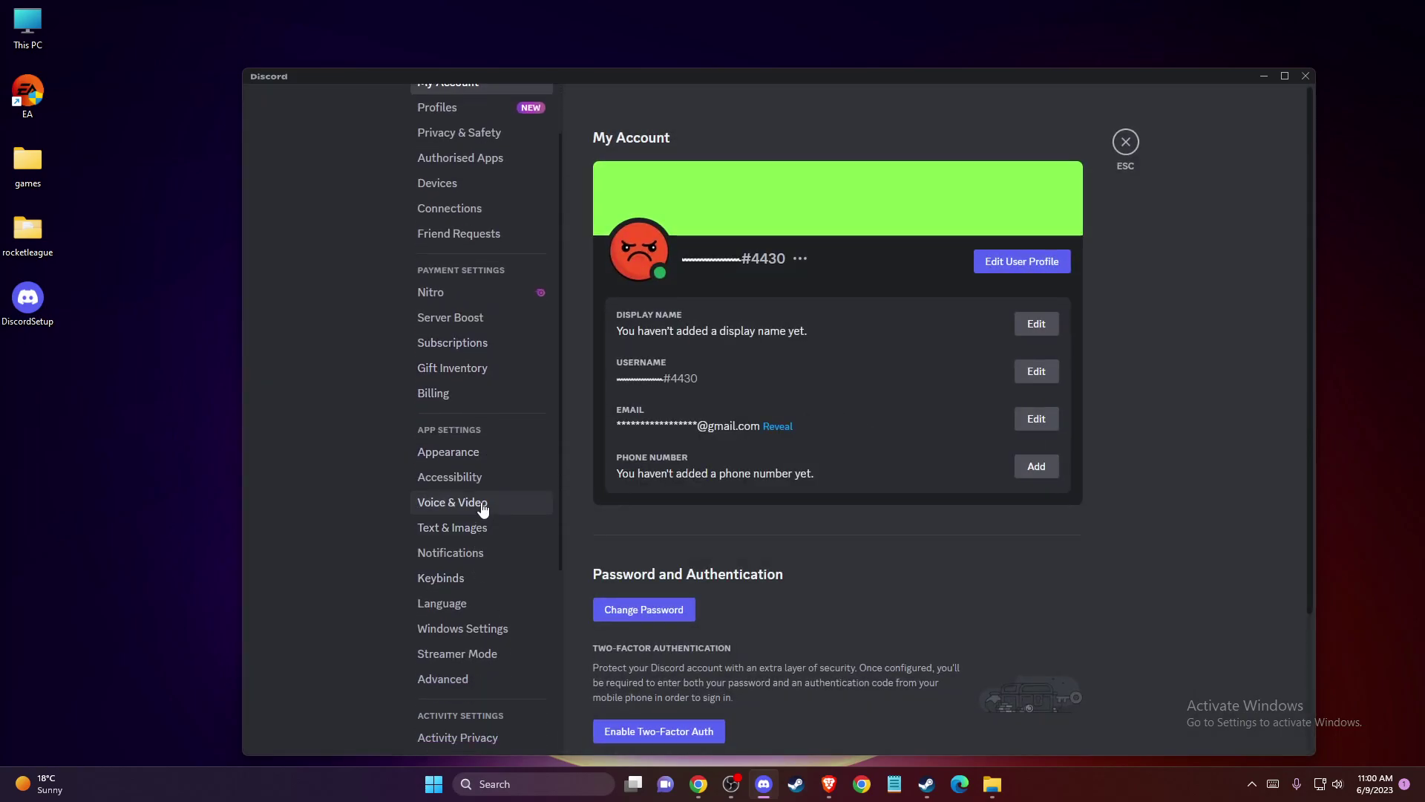
pyautogui.click(483, 508)
pyautogui.scroll(-5, 766, 385)
pyautogui.scroll(-5, 767, 386)
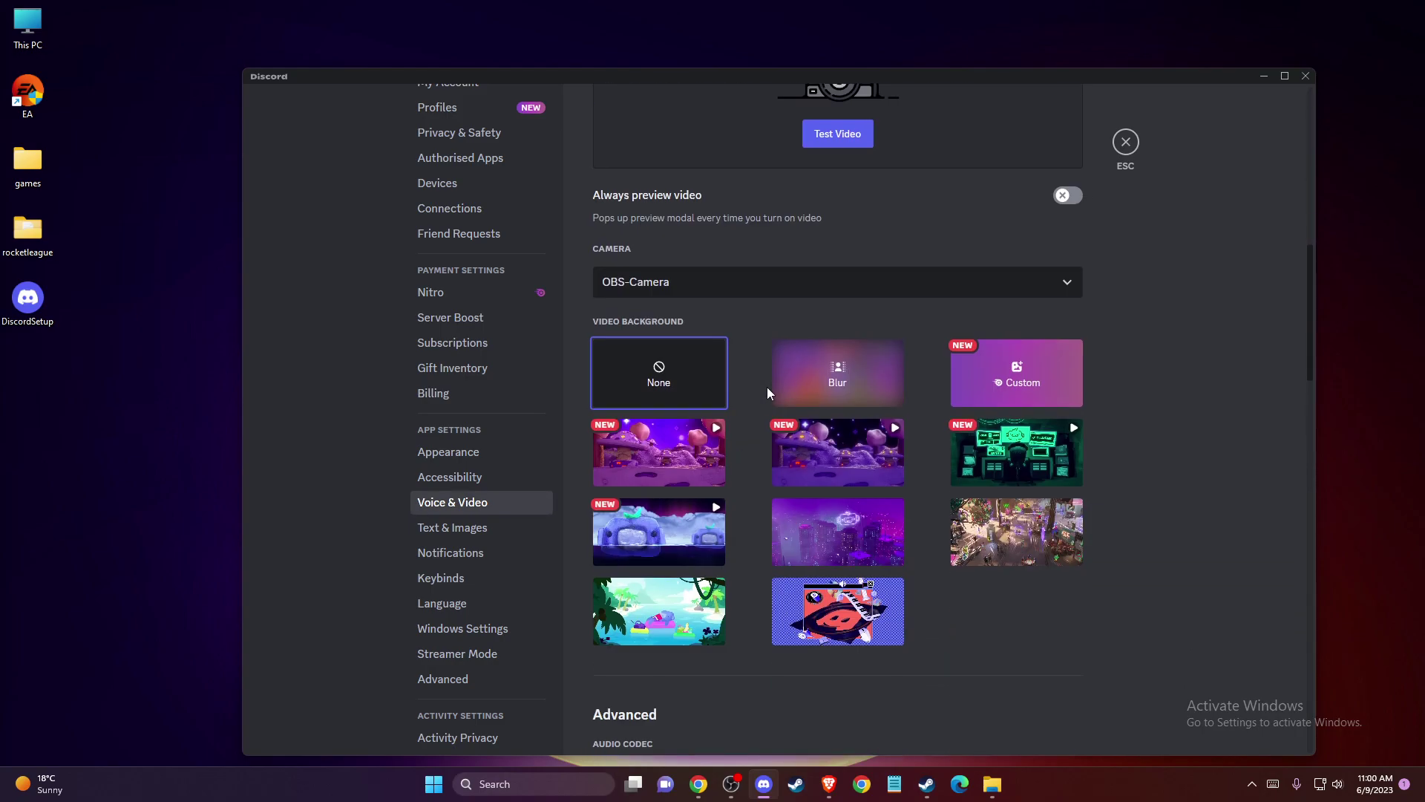
pyautogui.scroll(-5, 764, 390)
pyautogui.scroll(-1, 764, 391)
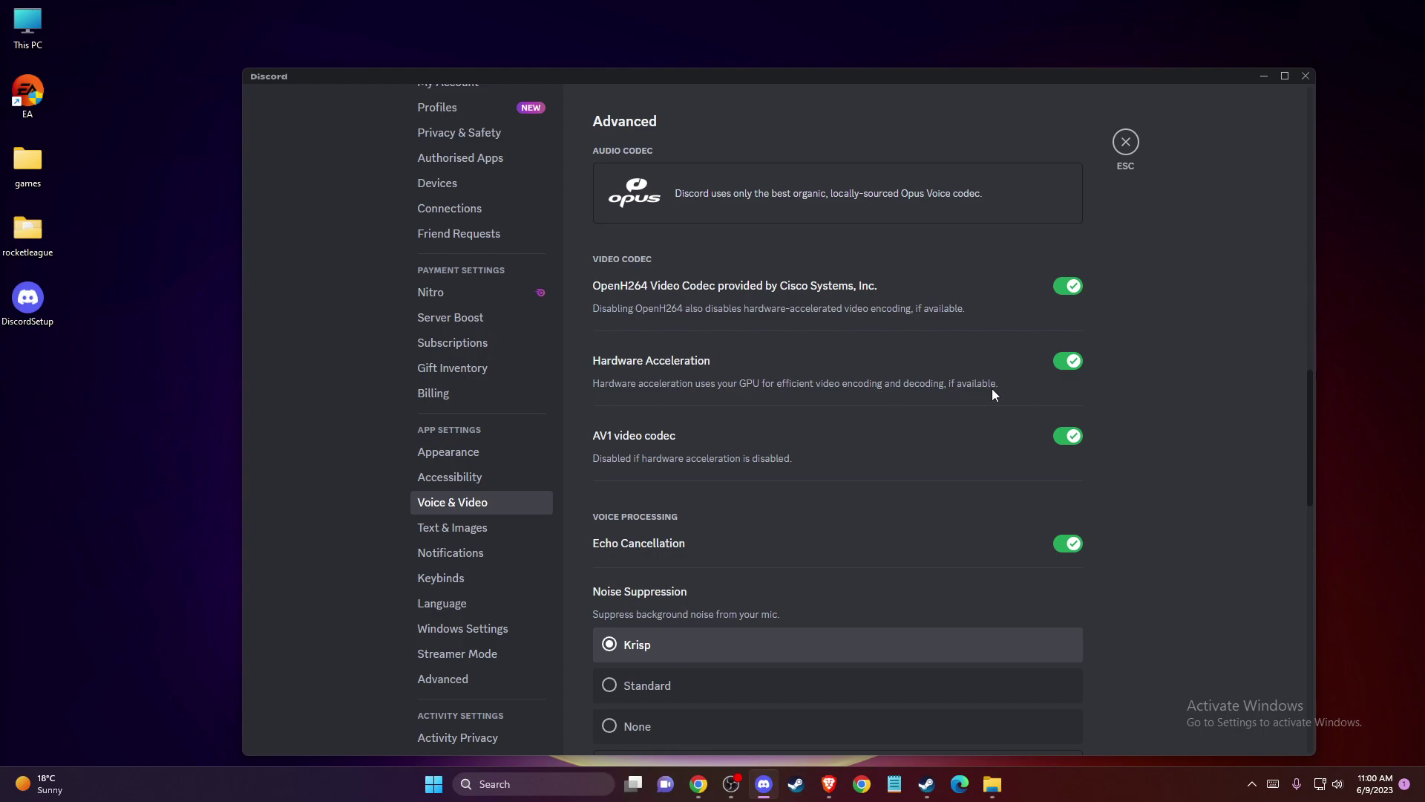
pyautogui.click(1067, 361)
pyautogui.click(1069, 361)
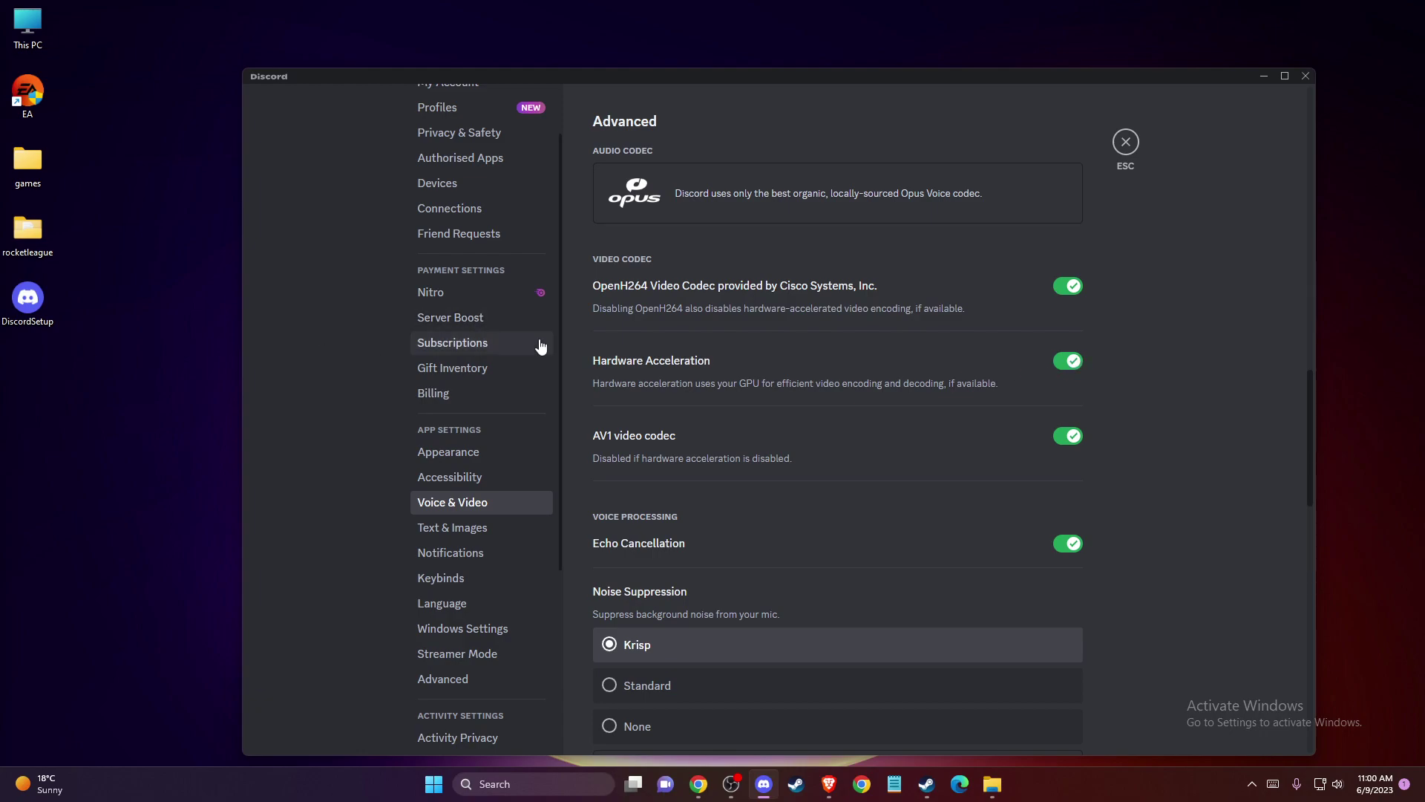
pyautogui.click(1305, 77)
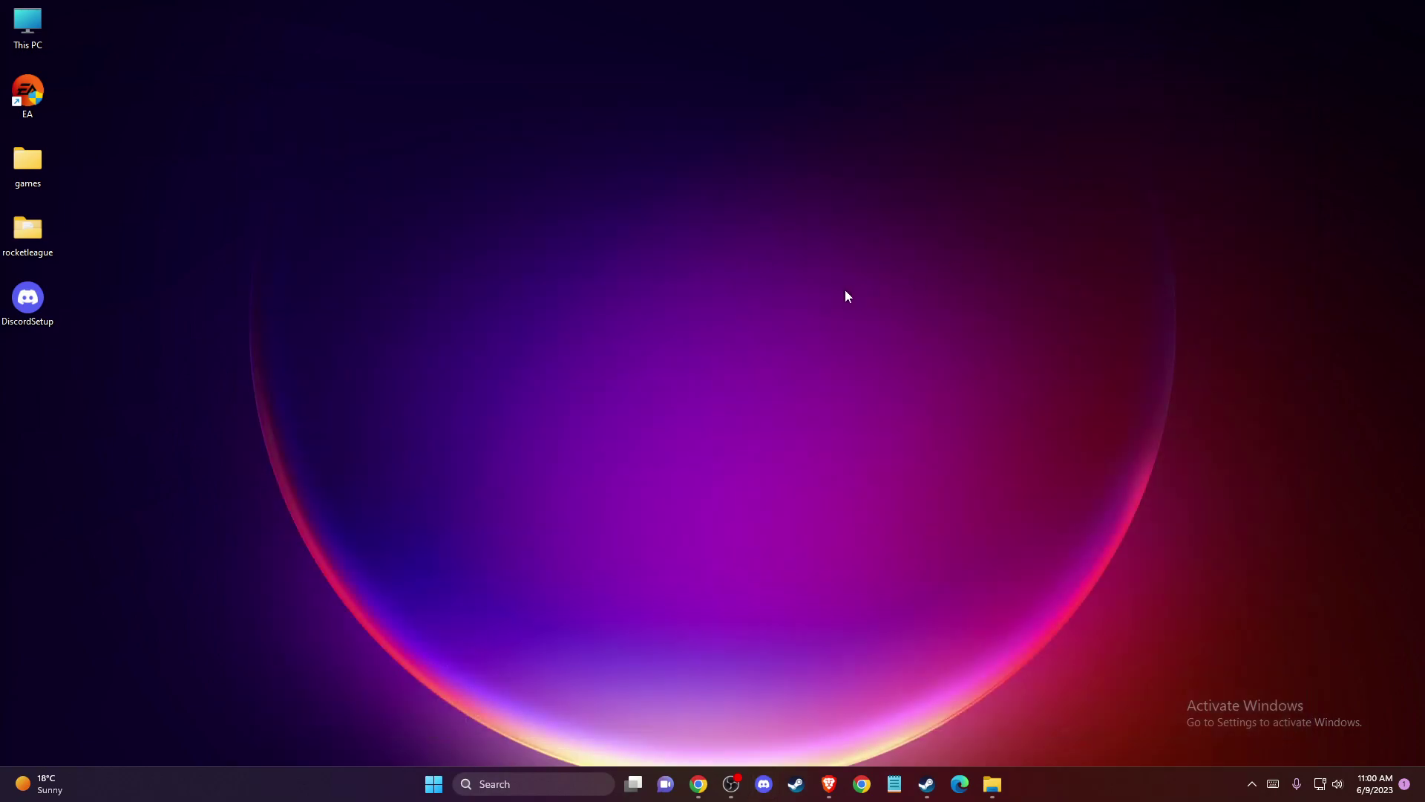
# - Find Discord's AppData install folder from search and open app-1.0.9013
pyautogui.click(521, 784)
pyautogui.write('discord')
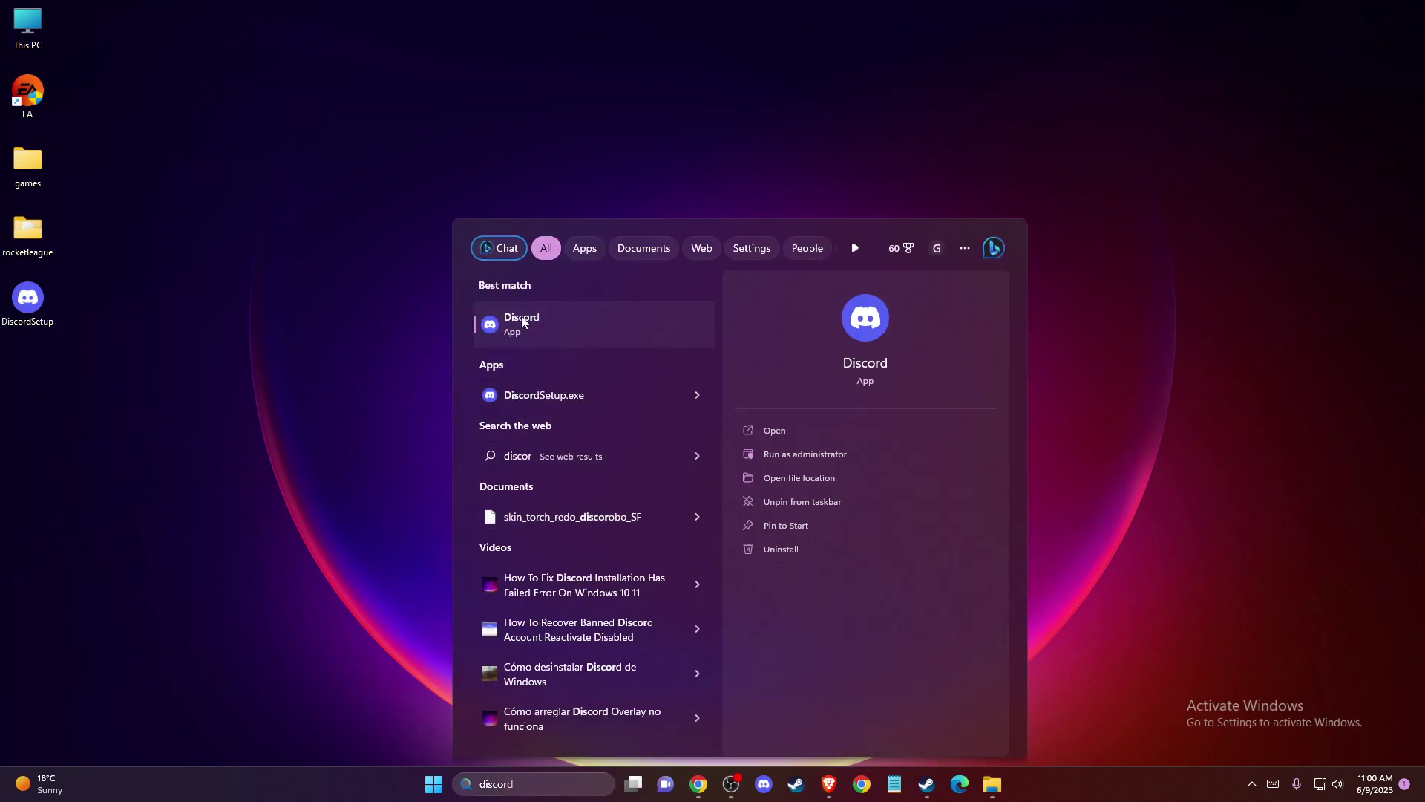
pyautogui.rightClick(529, 322)
pyautogui.click(569, 363)
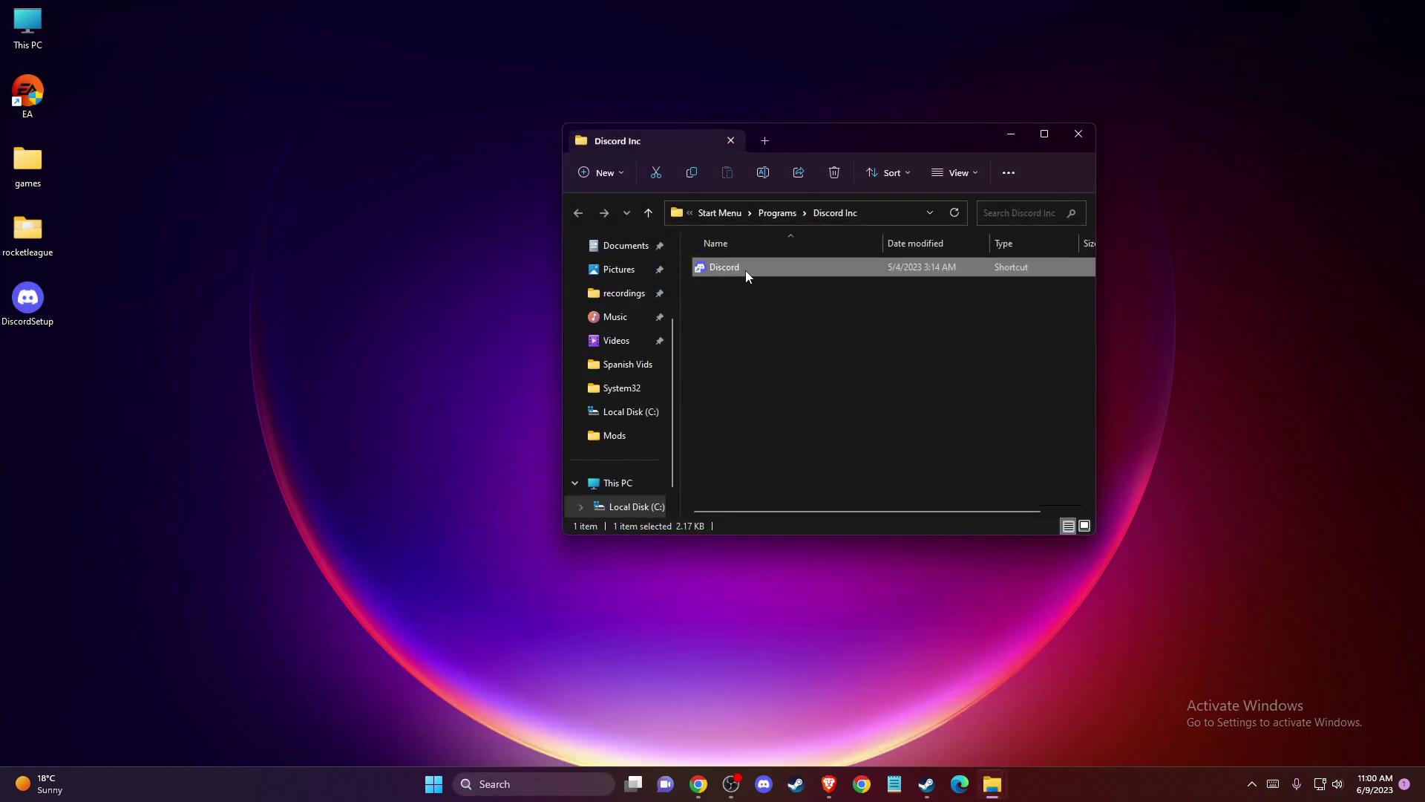
pyautogui.rightClick(723, 267)
pyautogui.click(806, 366)
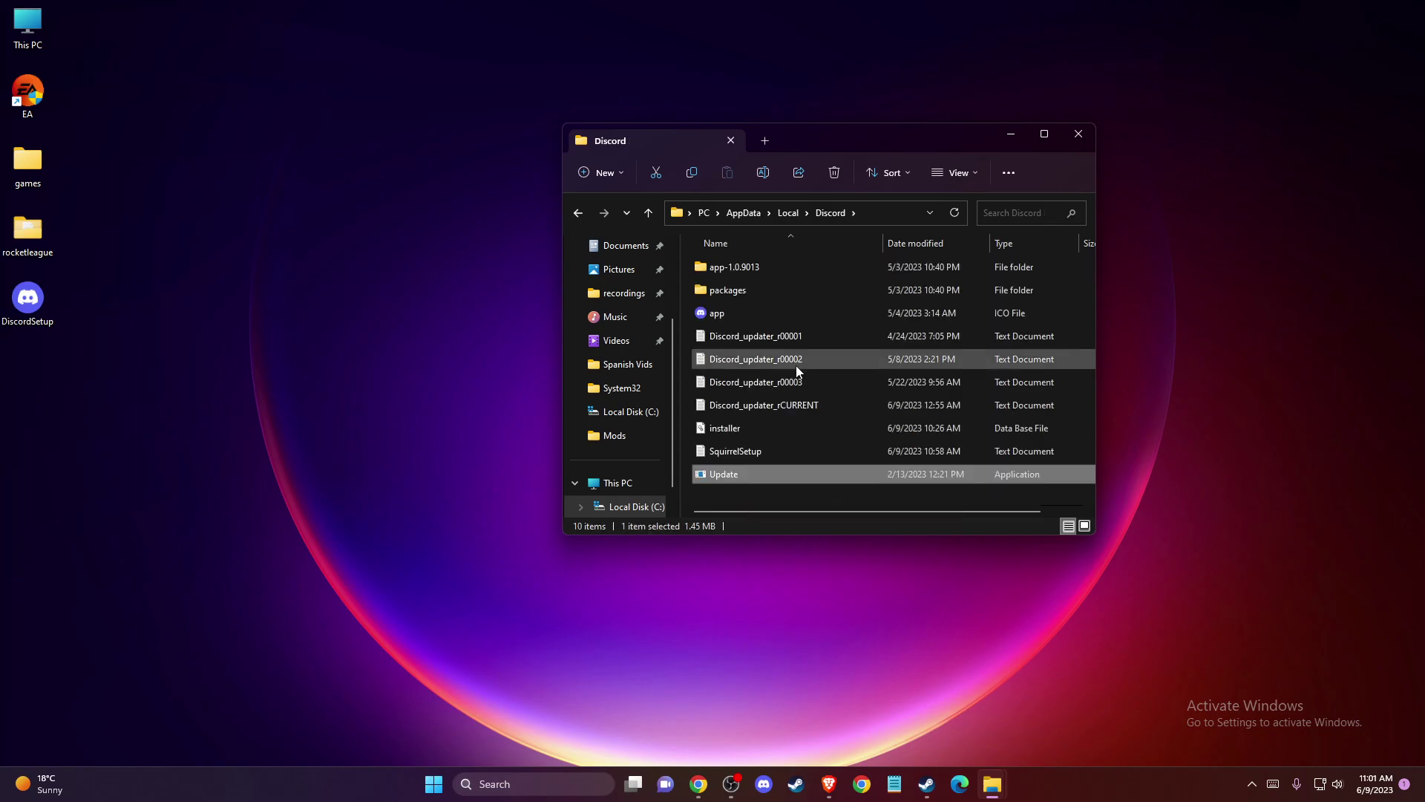
pyautogui.doubleClick(729, 268)
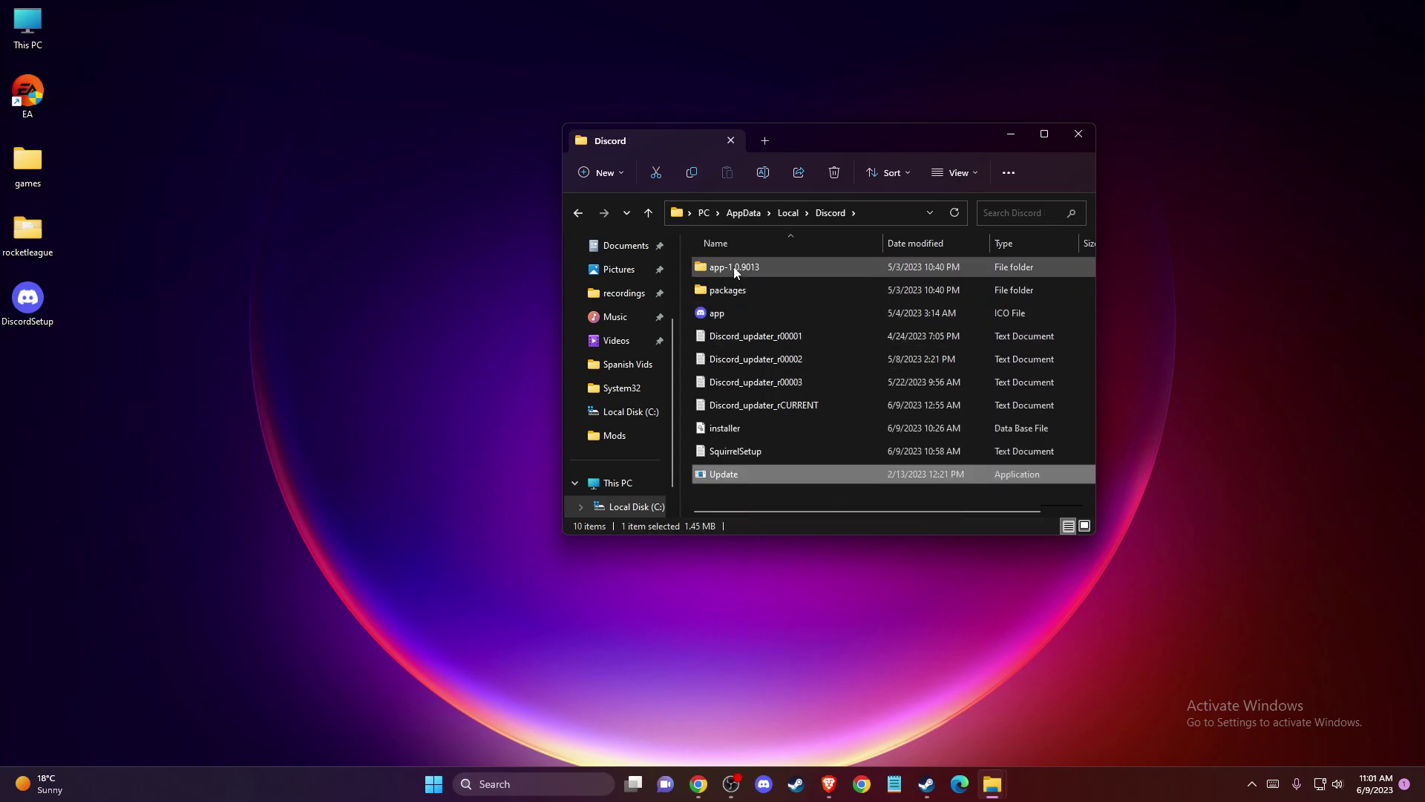
pyautogui.scroll(-2, 789, 335)
pyautogui.scroll(2, 790, 354)
# - Tick 'Run this program as an administrator' in Discord's Compatibility properties, then close Explorer
pyautogui.click(721, 313)
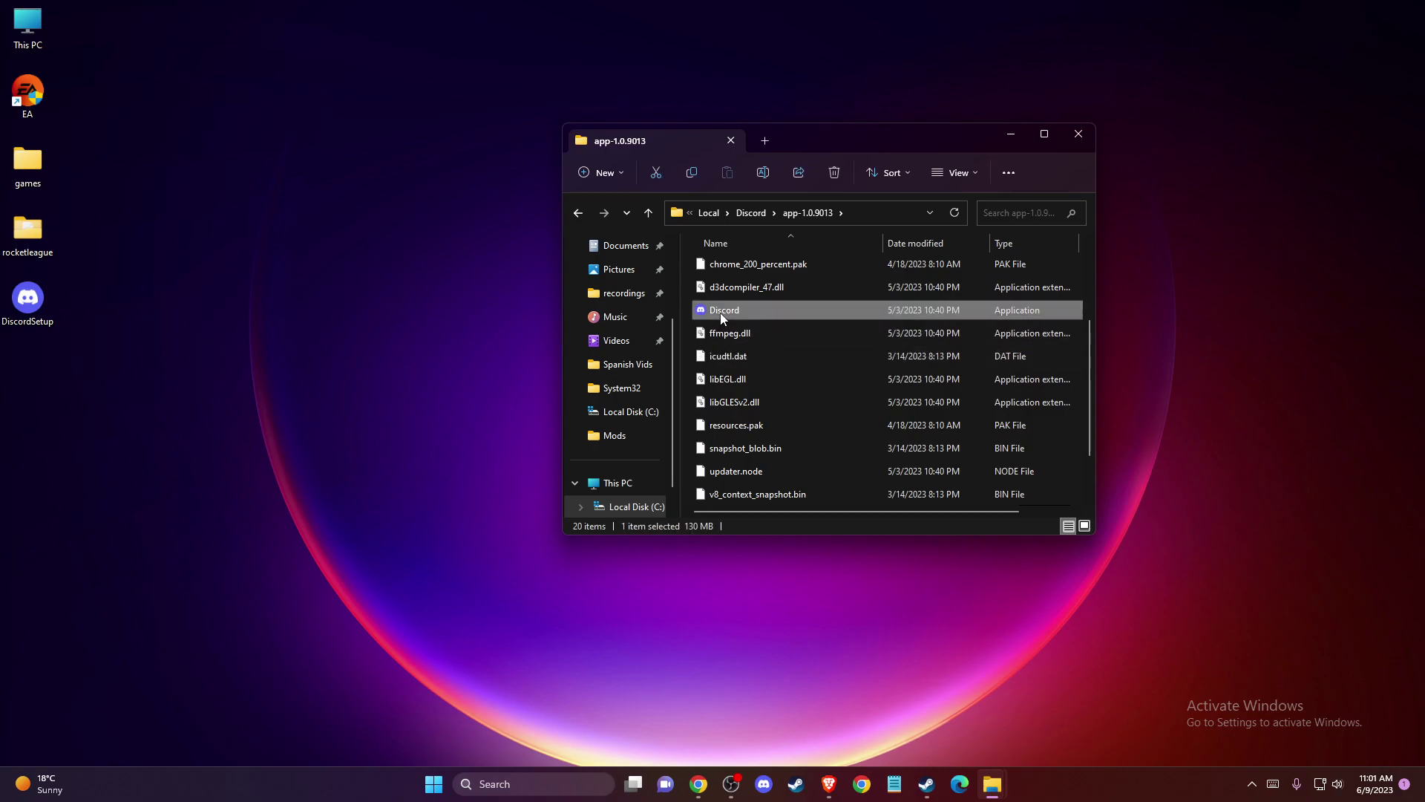
pyautogui.rightClick(720, 313)
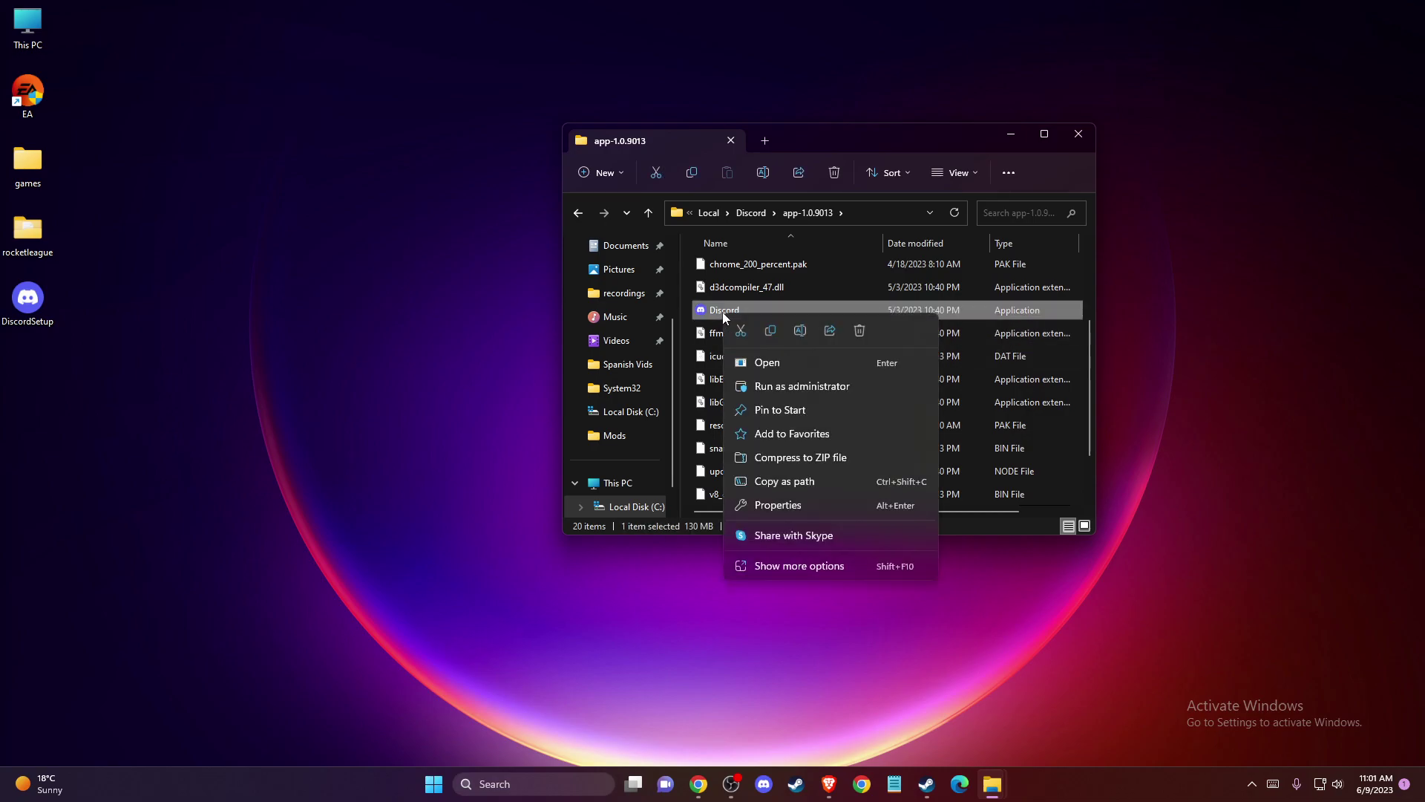
pyautogui.click(773, 507)
pyautogui.click(859, 362)
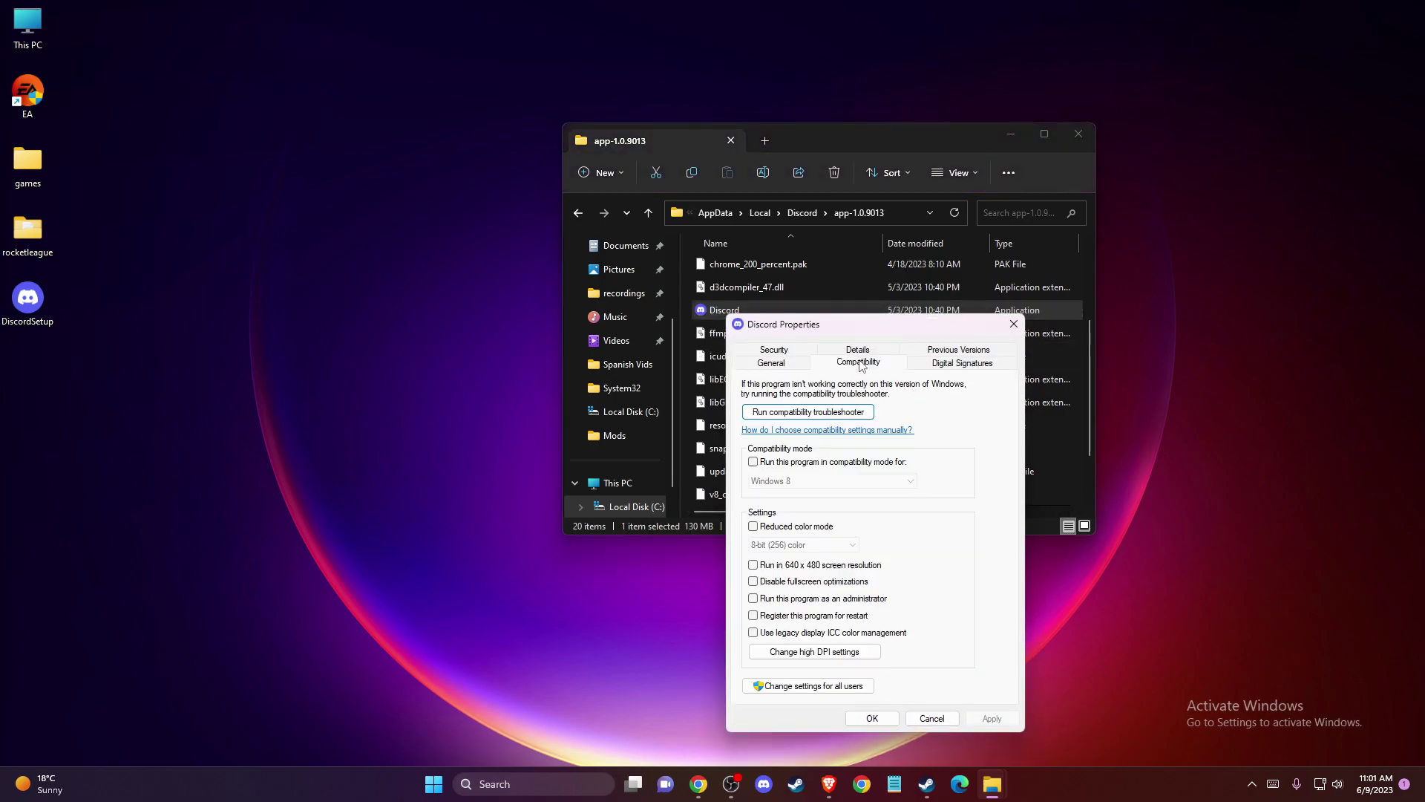
pyautogui.click(754, 599)
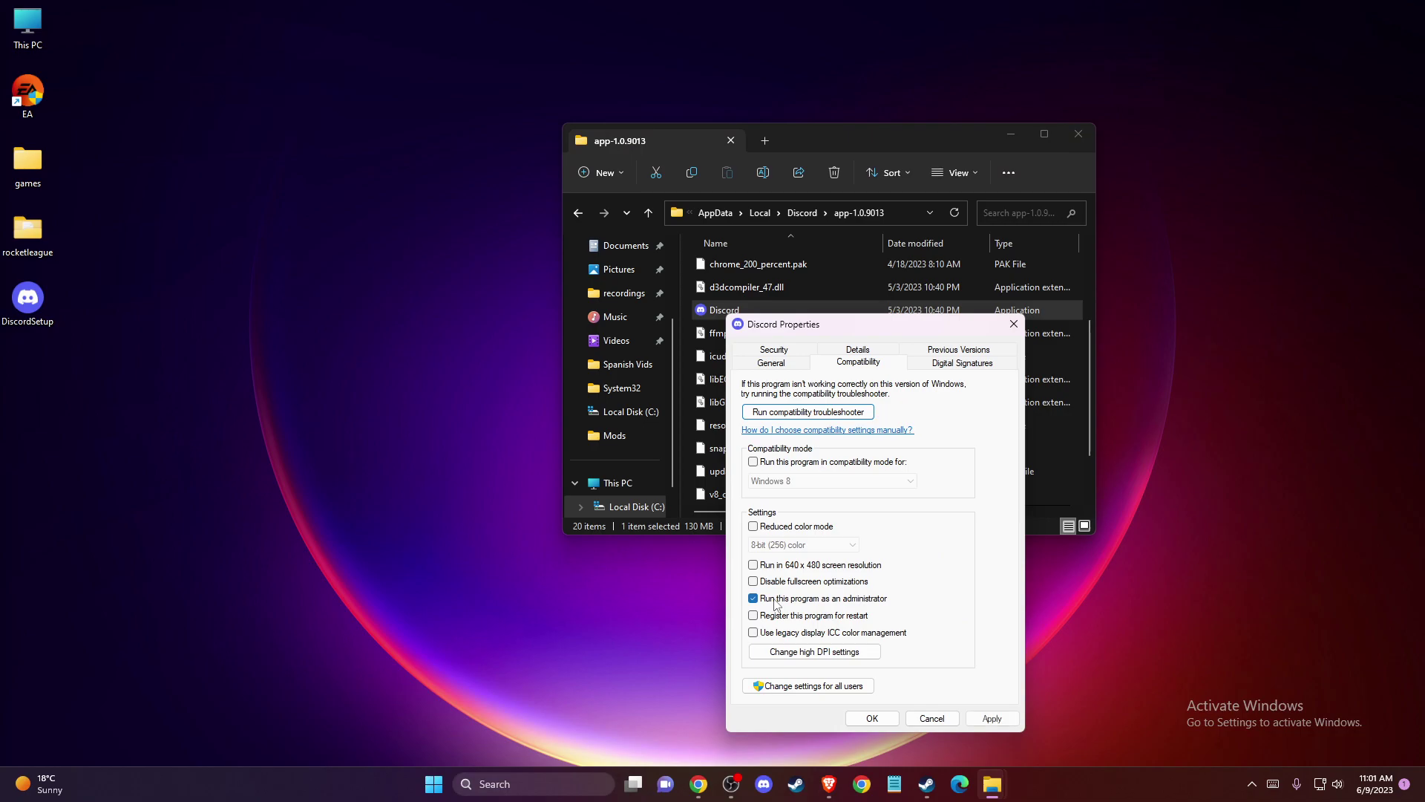
pyautogui.click(931, 718)
pyautogui.click(1083, 138)
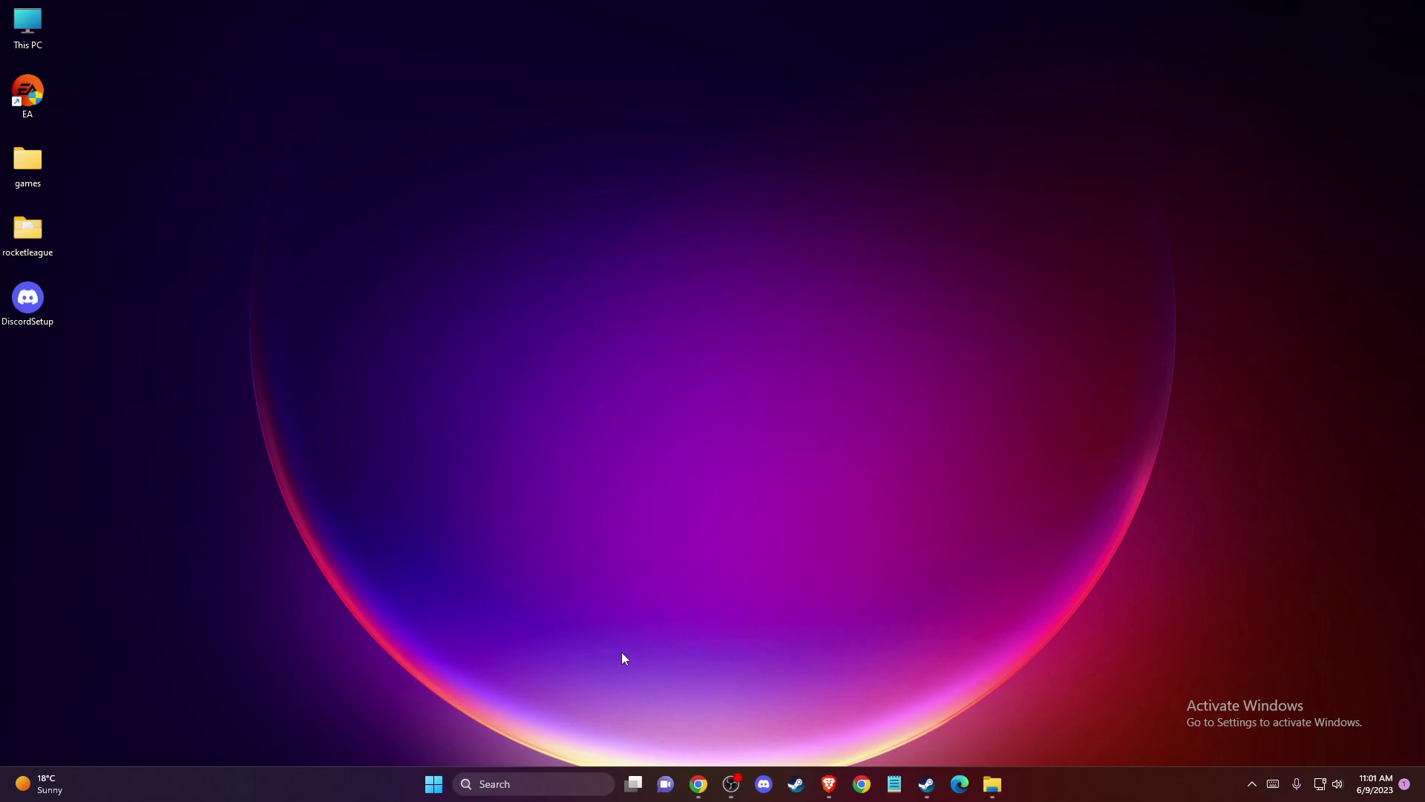
# - Open the firewall's allowed apps list, unlock Change settings, and locate the discord.exe entries
pyautogui.click(537, 784)
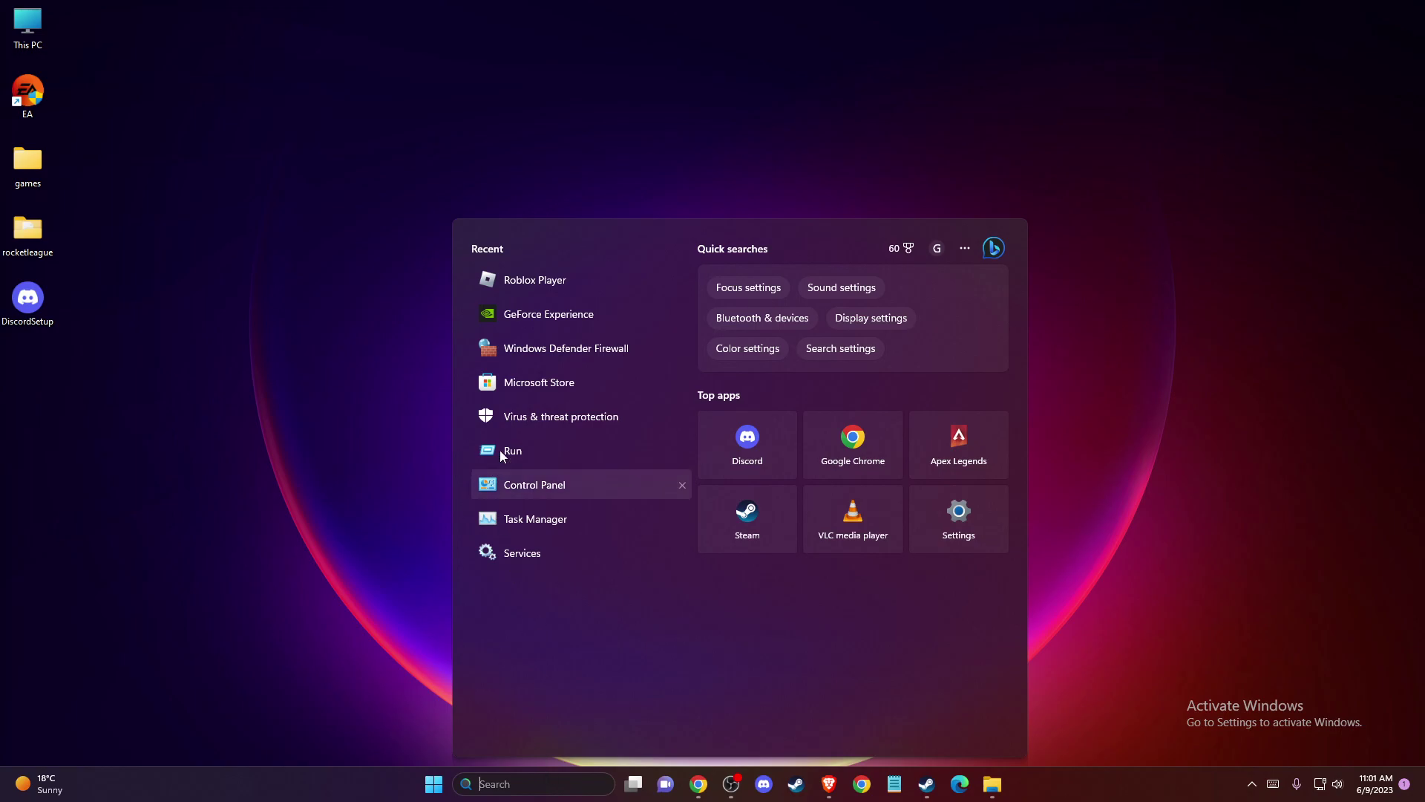
pyautogui.click(566, 347)
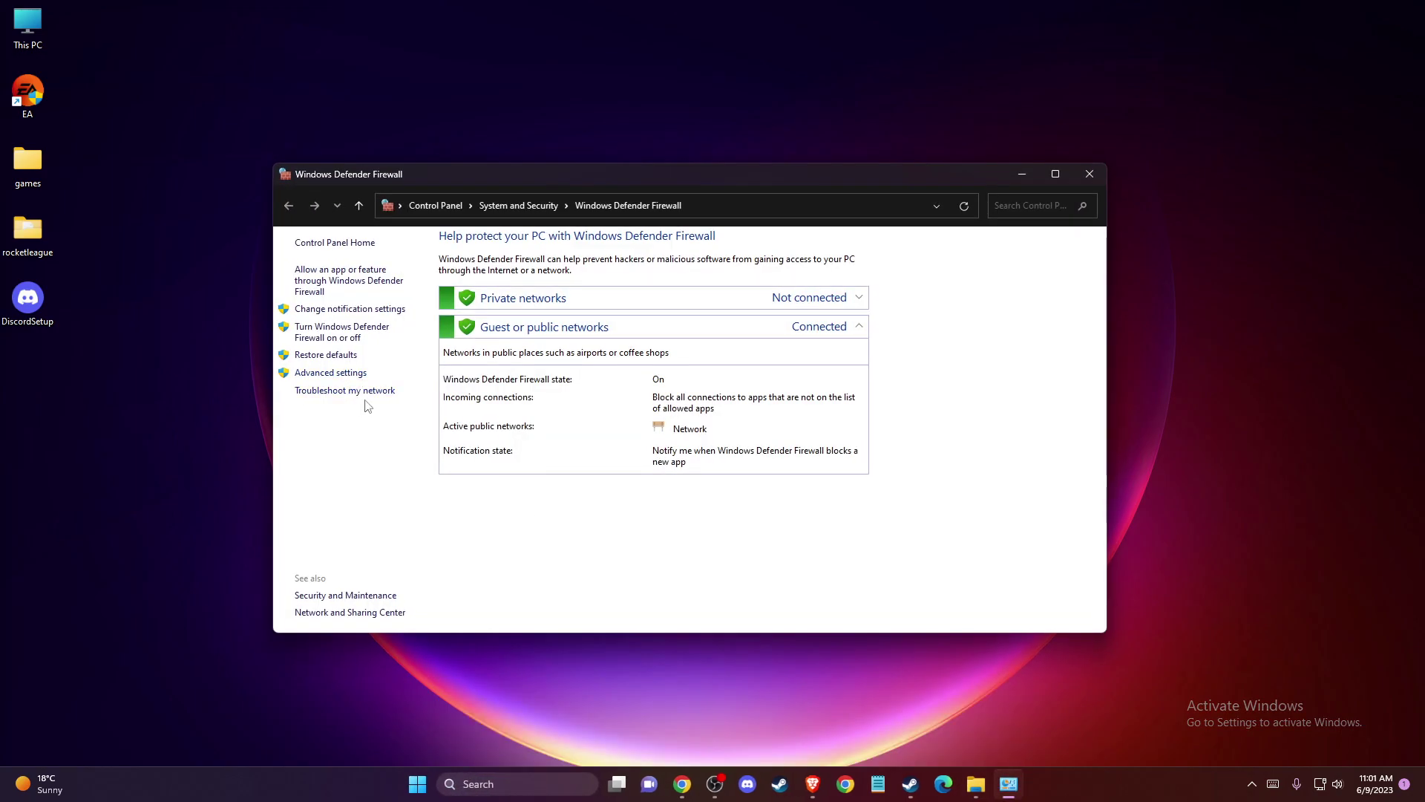
pyautogui.click(315, 286)
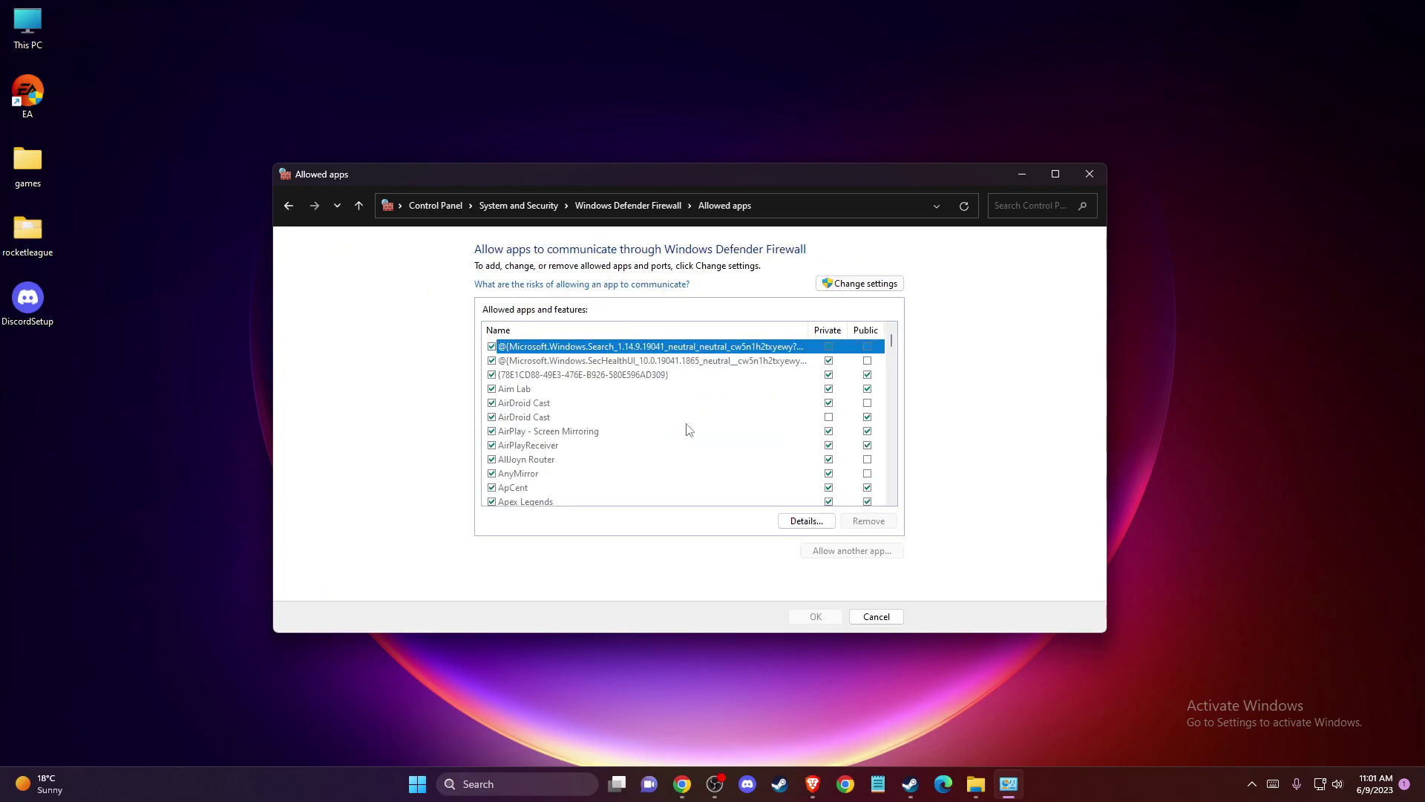
pyautogui.click(859, 283)
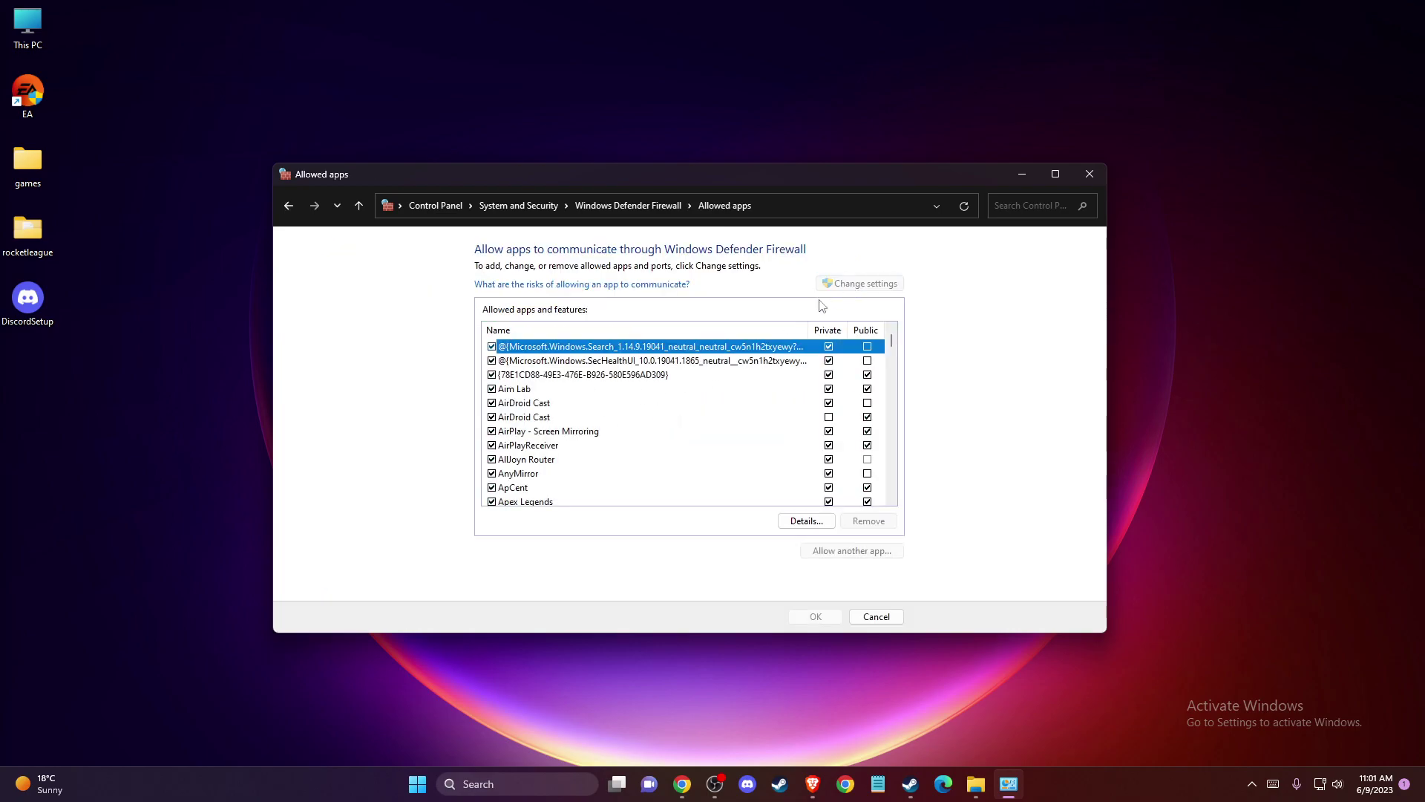
pyautogui.click(547, 404)
pyautogui.write('dis')
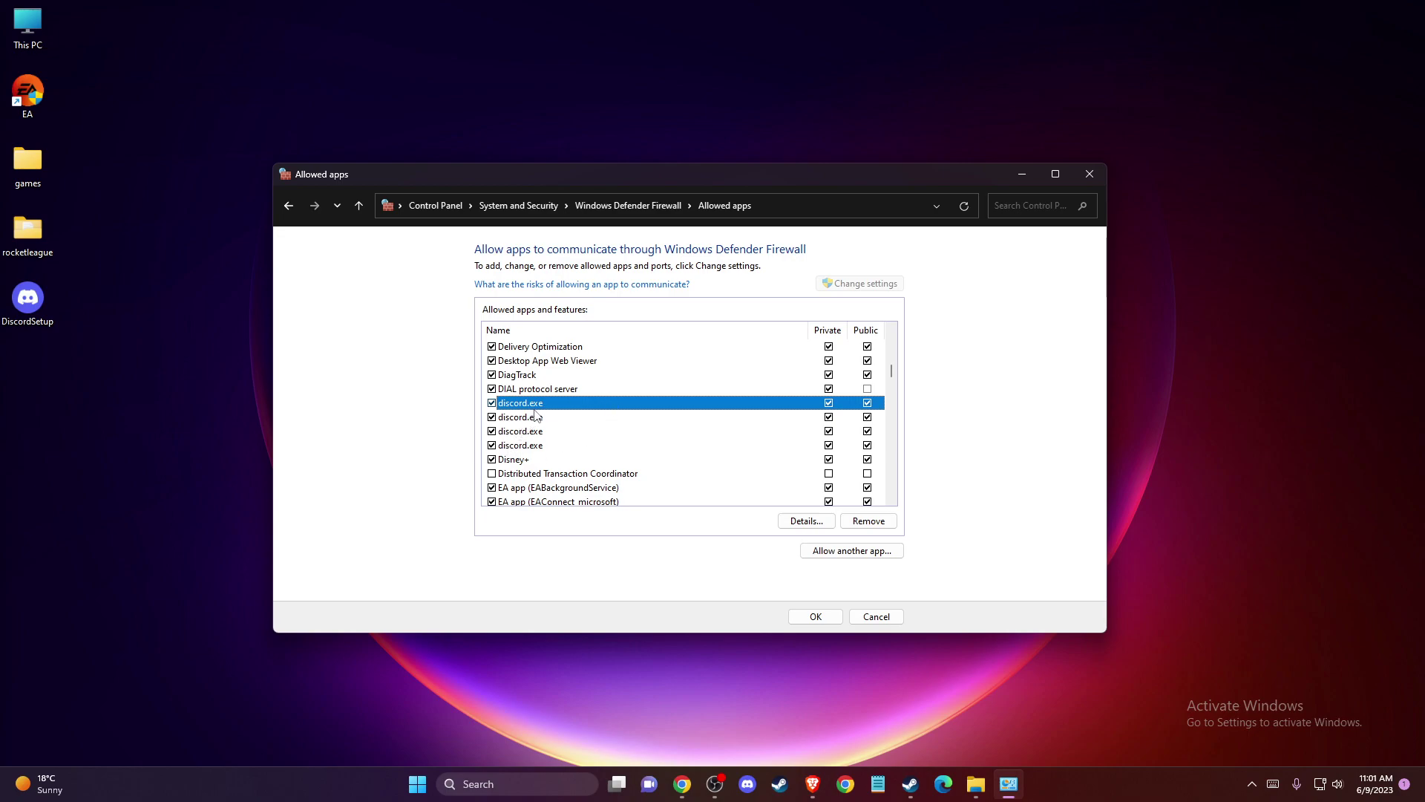
# - Browse for another allowed app to C:\Users\PC\AppData\Local\Discord\app-1.0.9013
pyautogui.click(851, 550)
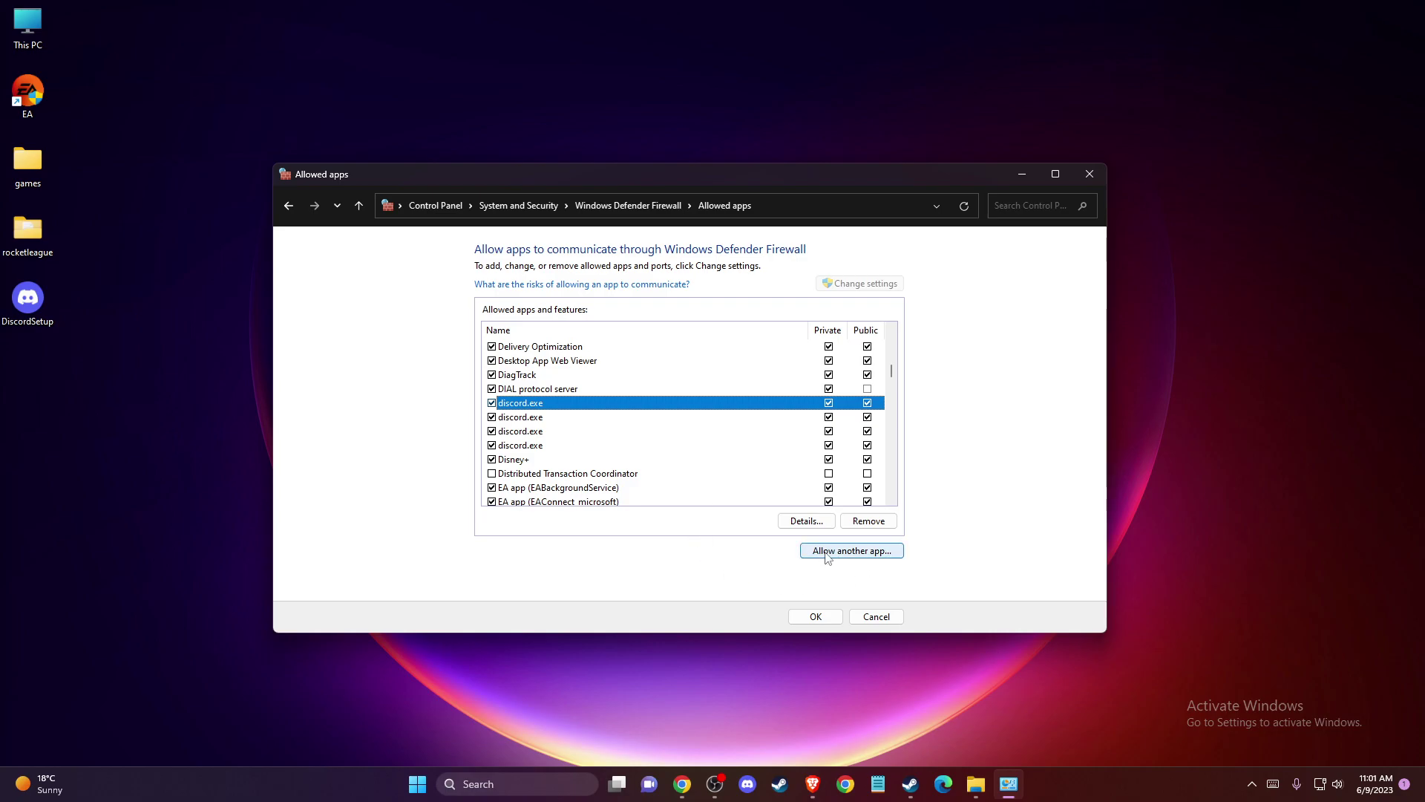
pyautogui.click(796, 483)
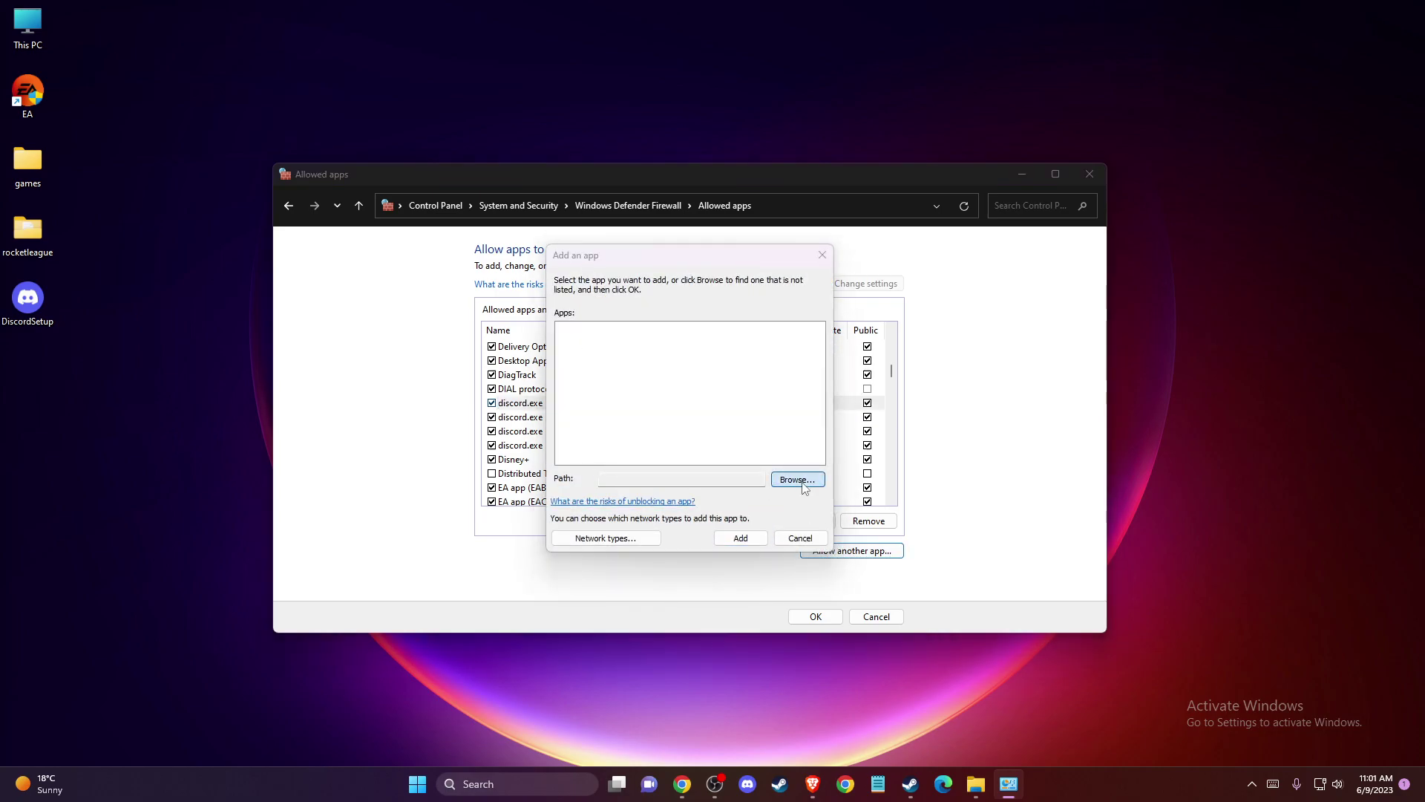
pyautogui.click(608, 579)
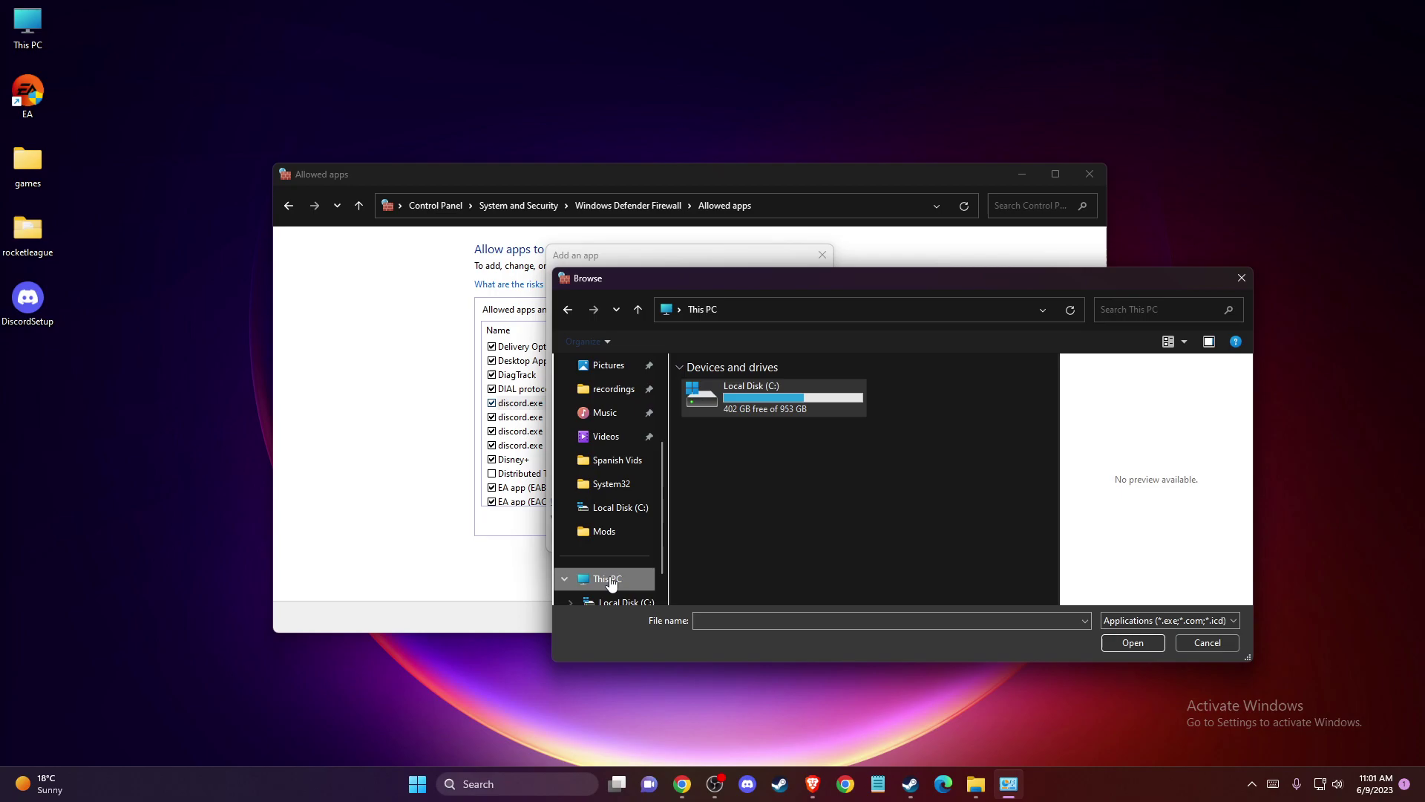
pyautogui.doubleClick(745, 391)
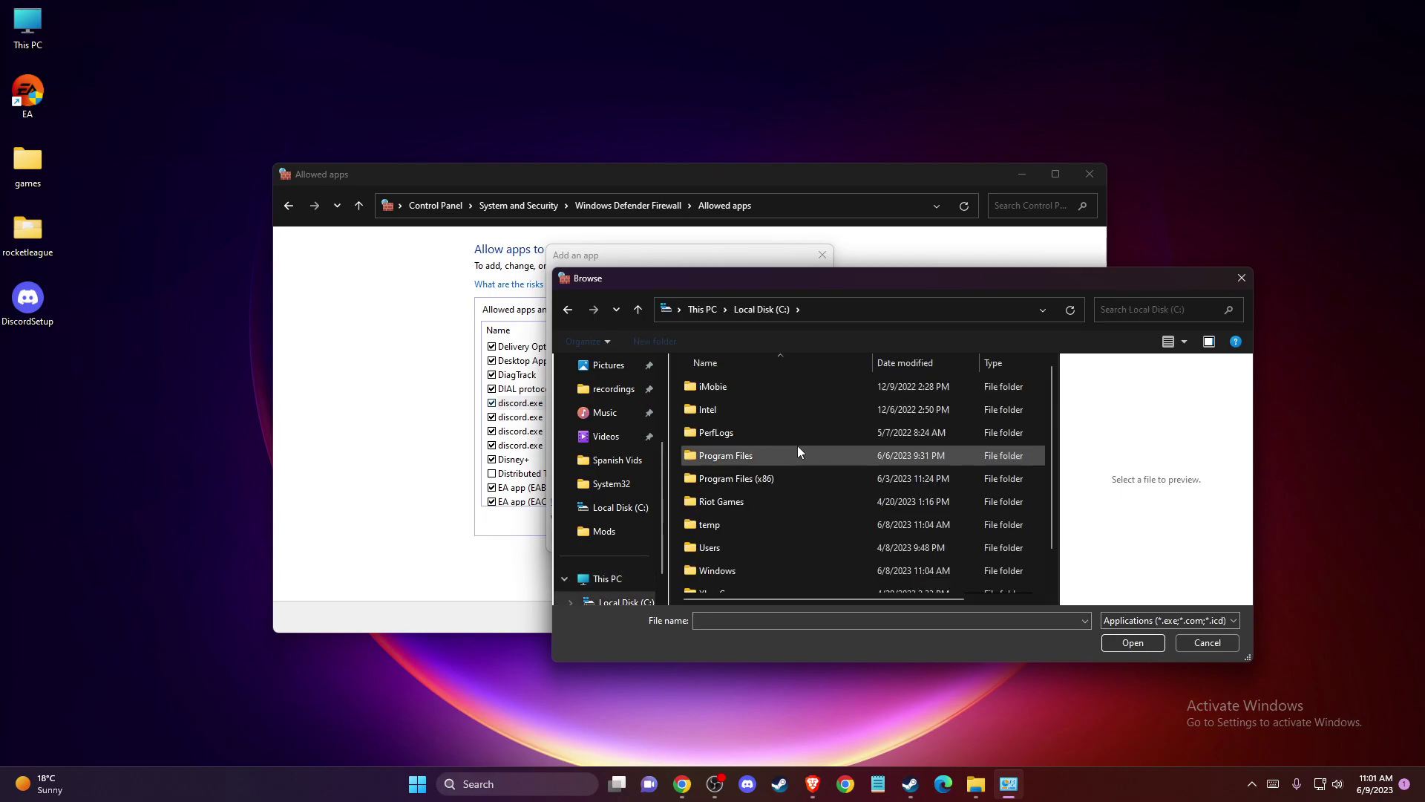
pyautogui.doubleClick(713, 555)
pyautogui.doubleClick(713, 391)
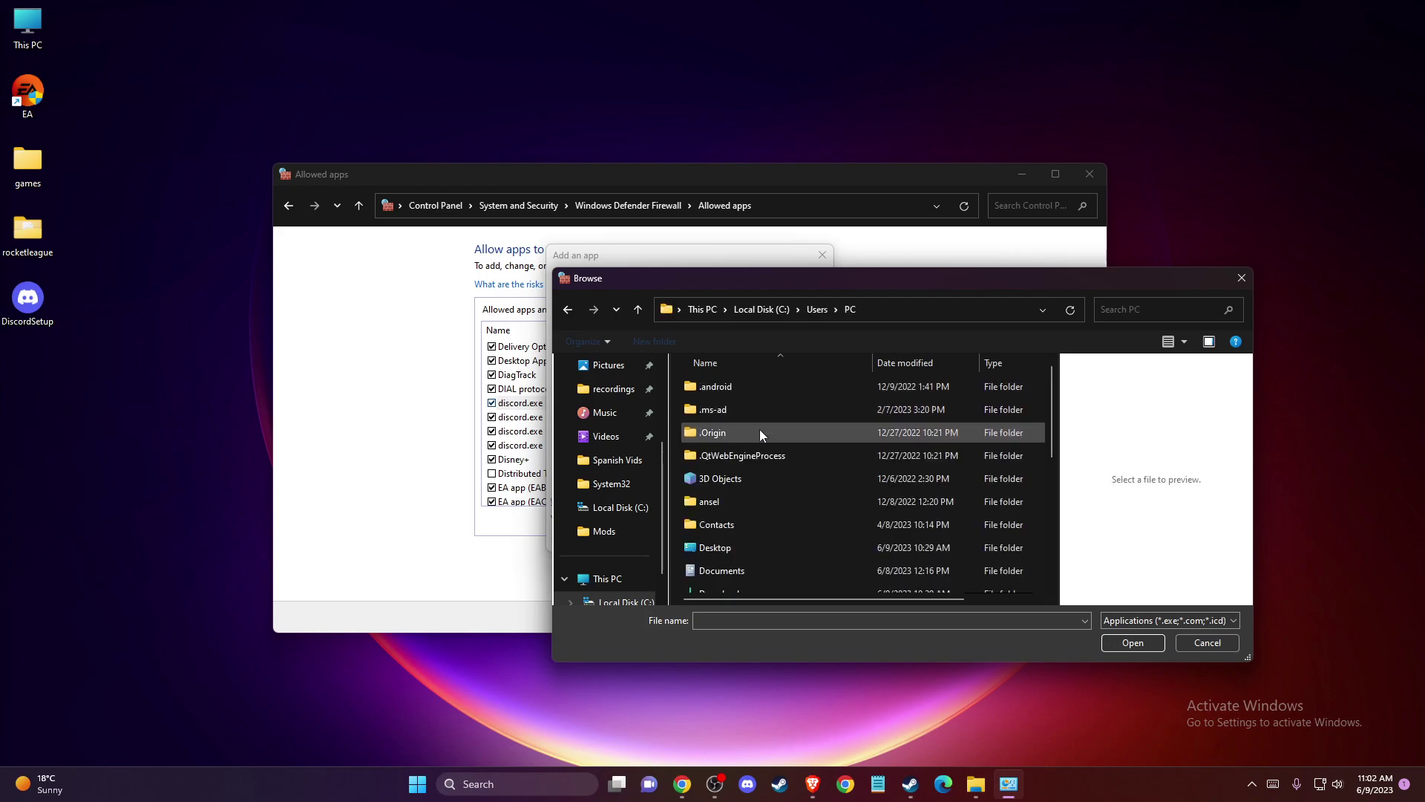
pyautogui.scroll(-5, 758, 443)
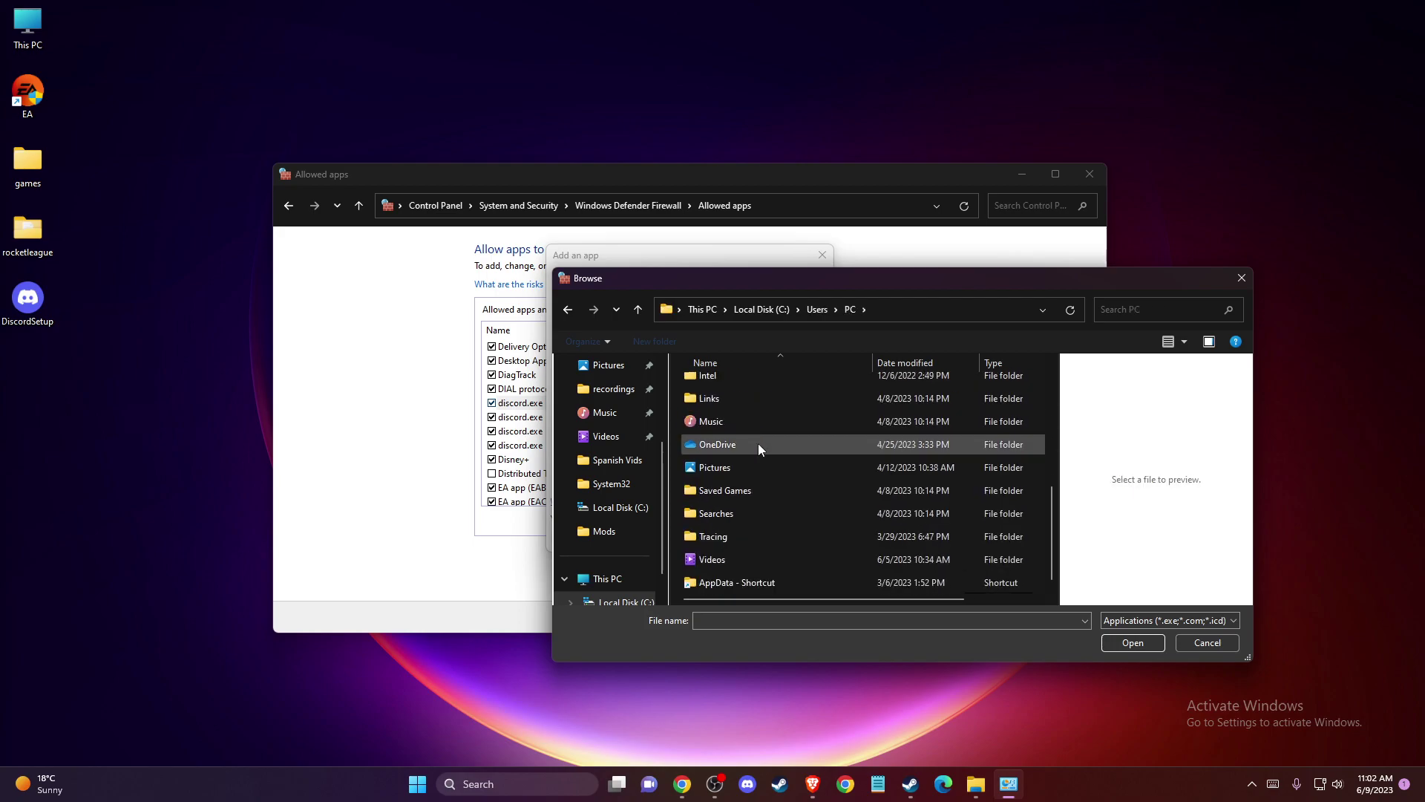
pyautogui.doubleClick(727, 583)
pyautogui.doubleClick(732, 401)
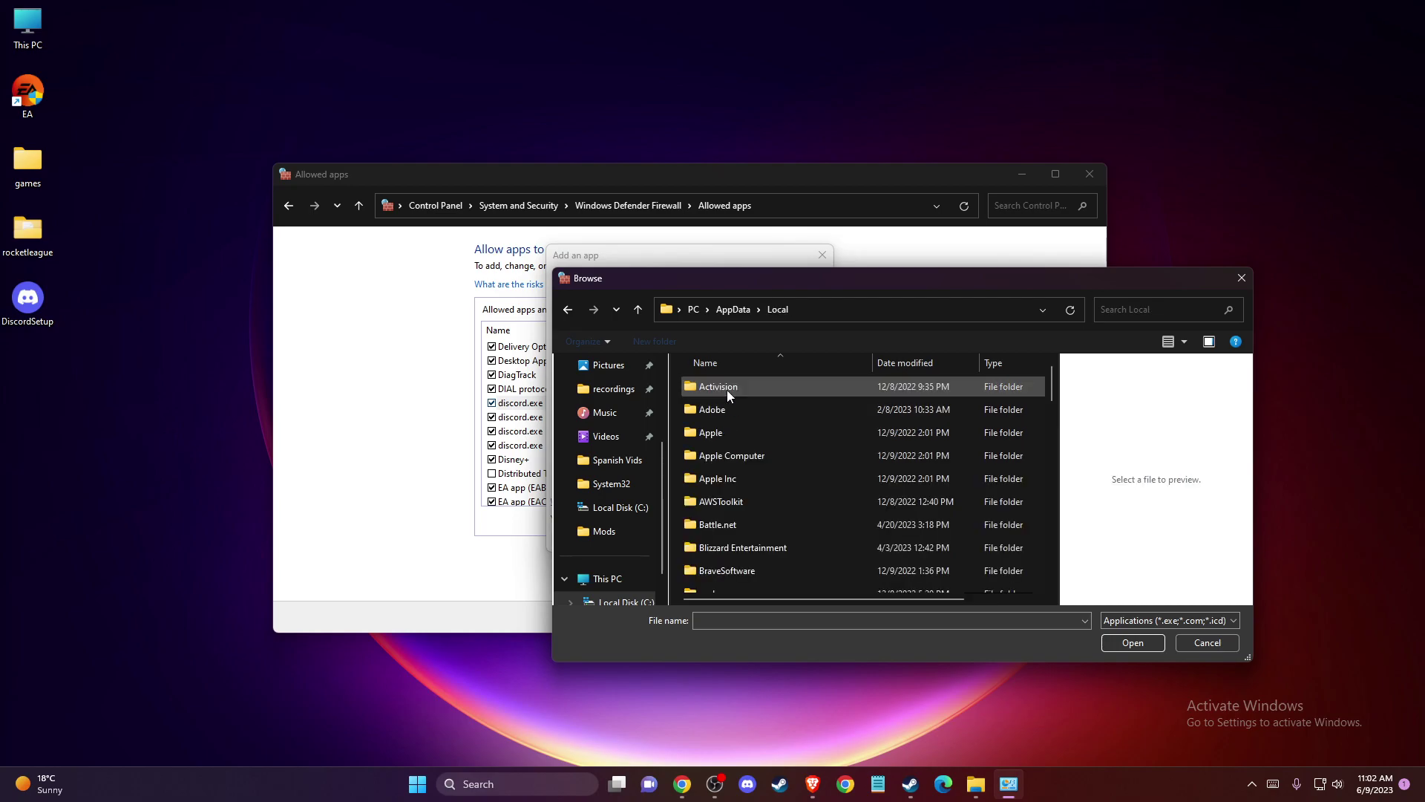
pyautogui.scroll(-4, 744, 435)
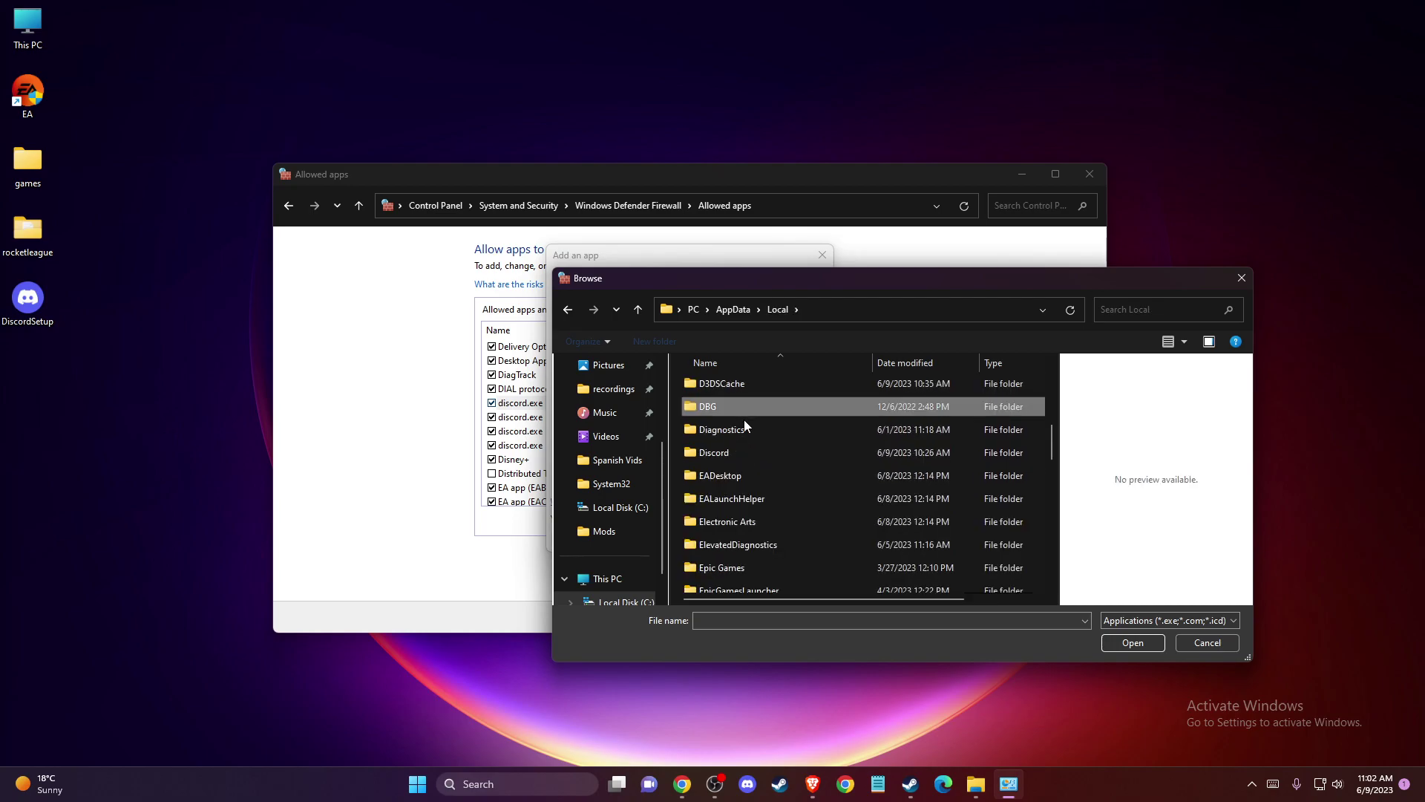
pyautogui.doubleClick(742, 453)
pyautogui.doubleClick(716, 389)
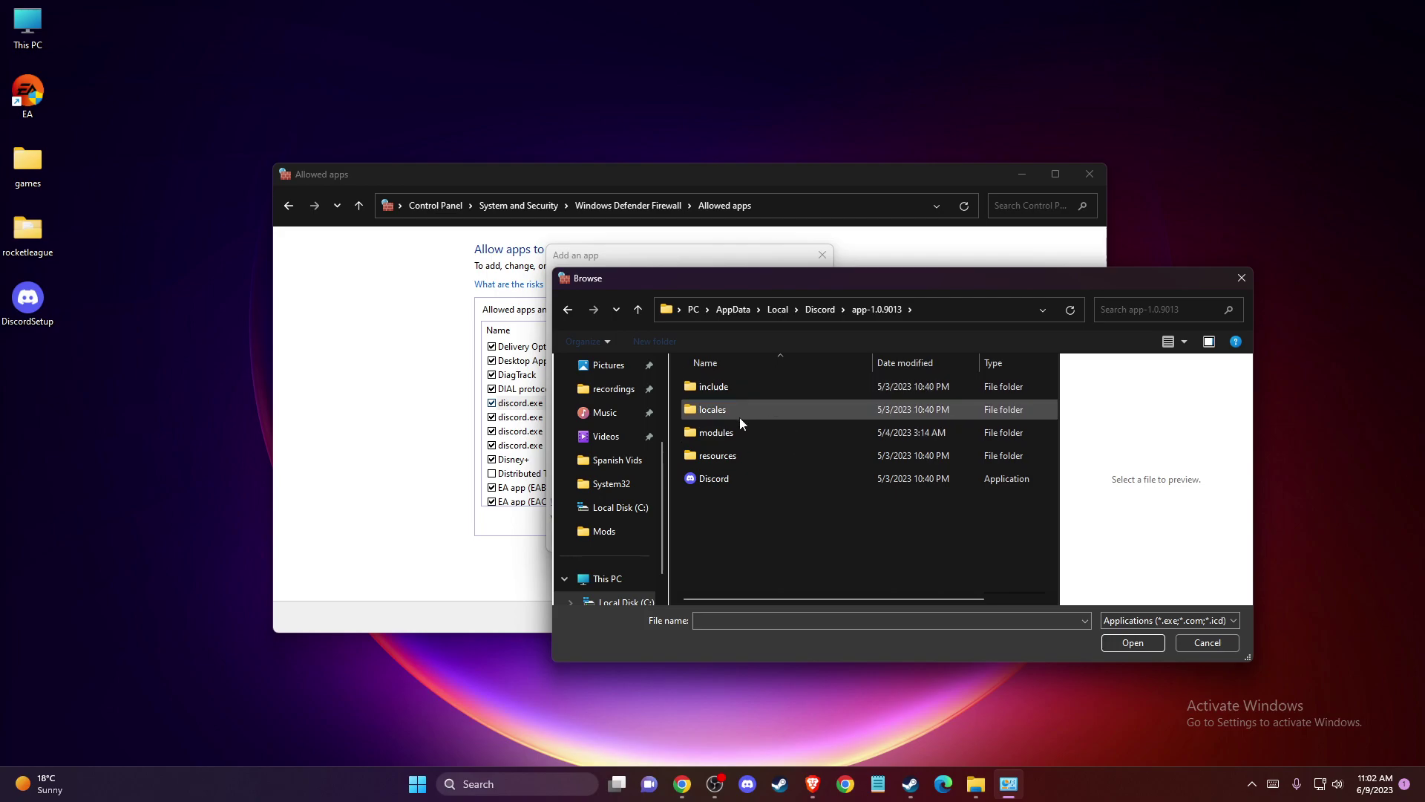
# - Add the Discord application to the allowed apps and close the firewall window
pyautogui.click(721, 479)
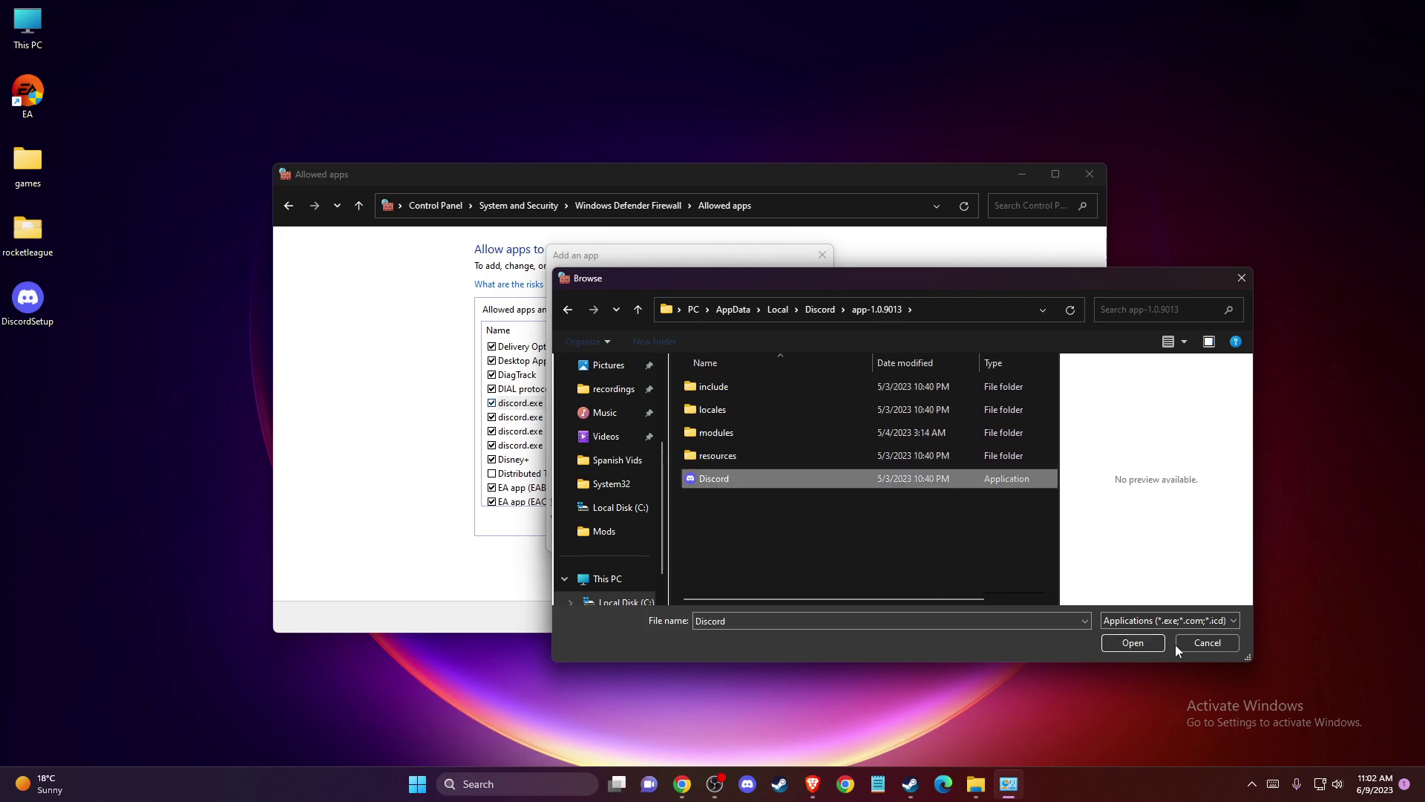
pyautogui.click(1132, 643)
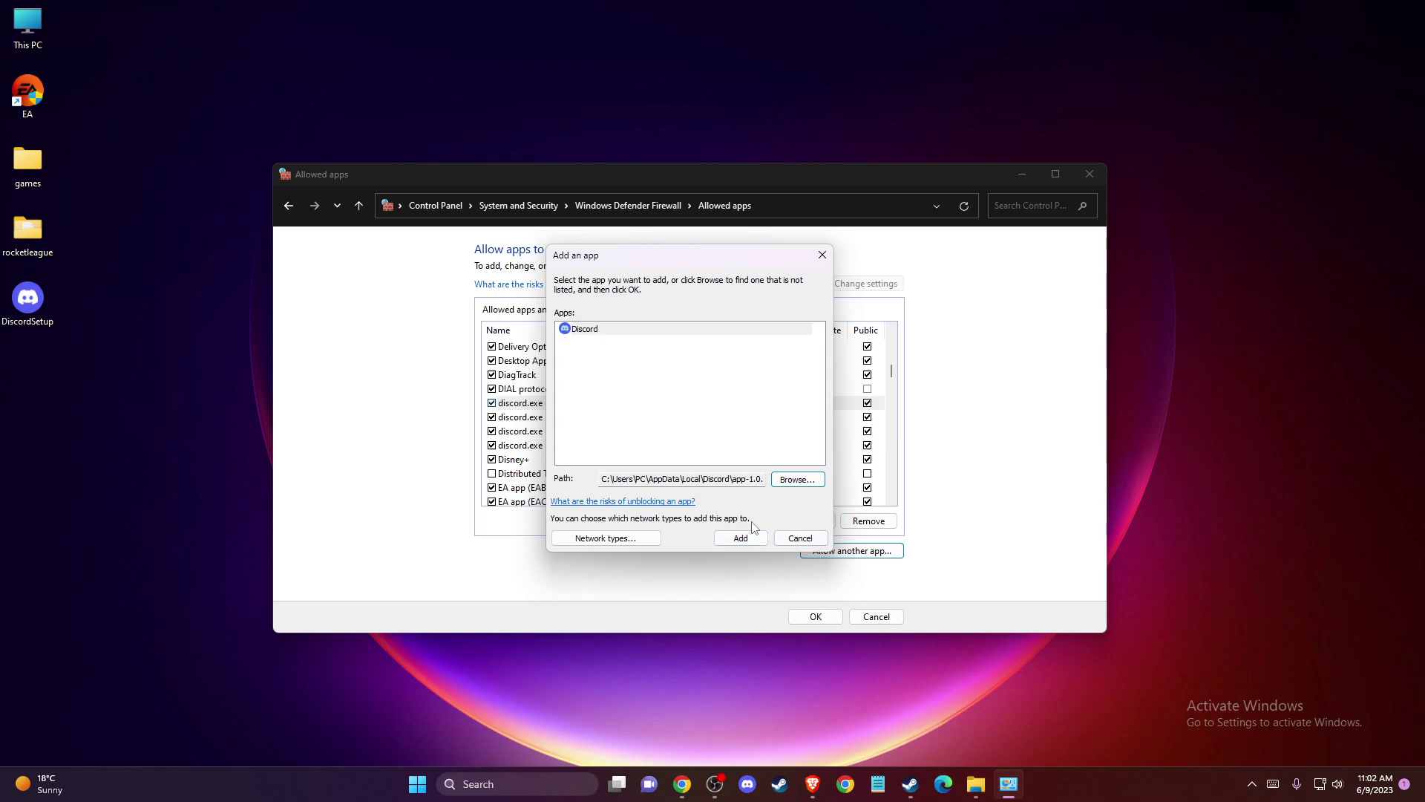
pyautogui.click(799, 539)
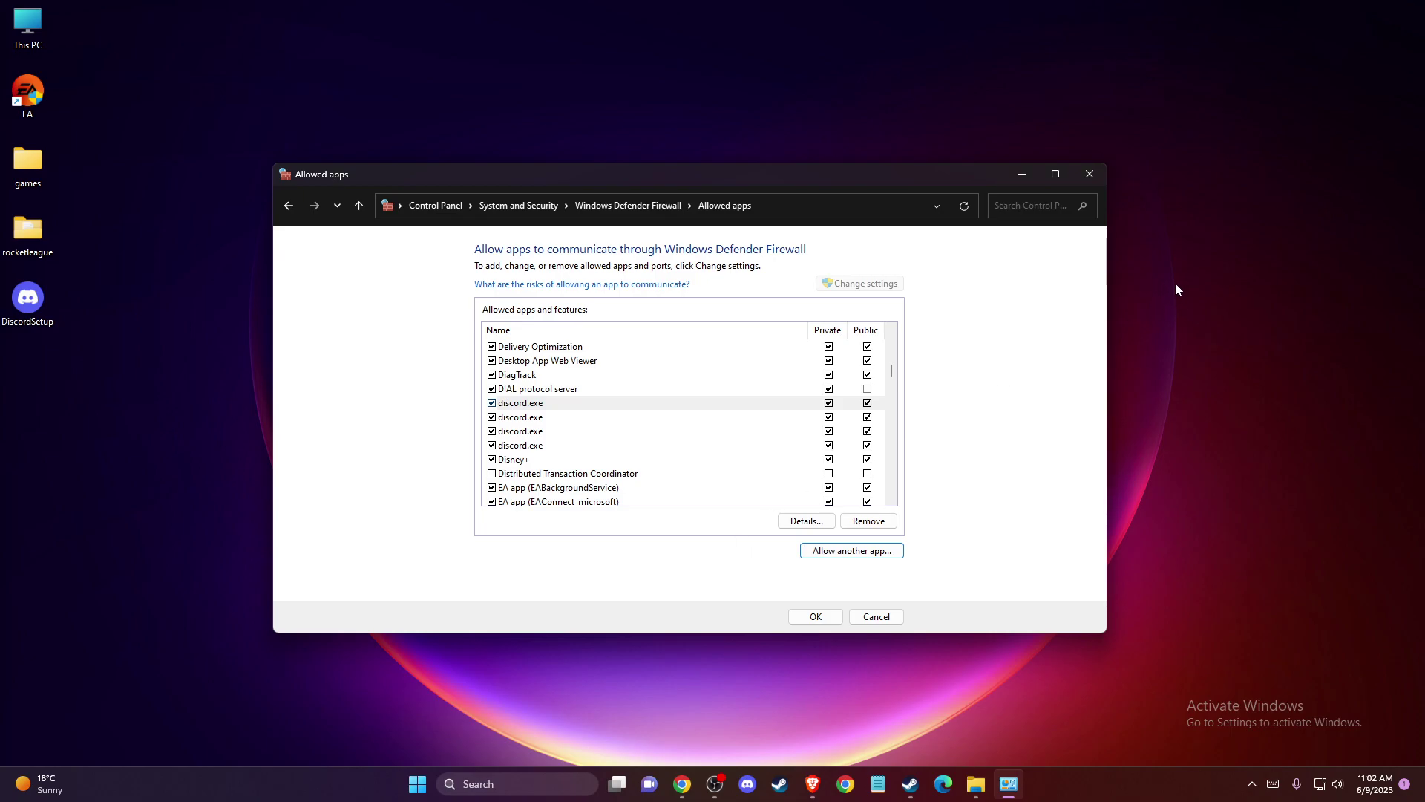
pyautogui.click(1089, 174)
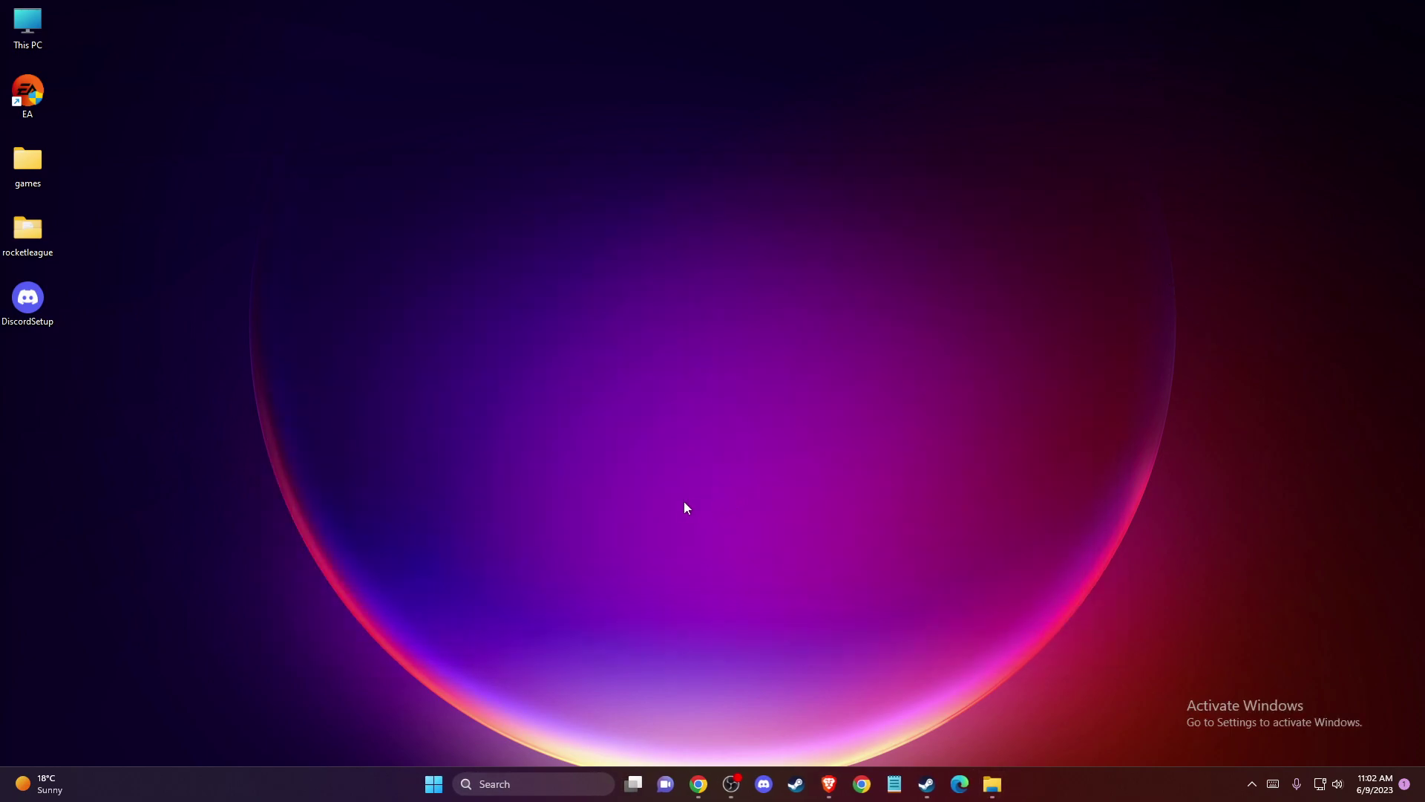